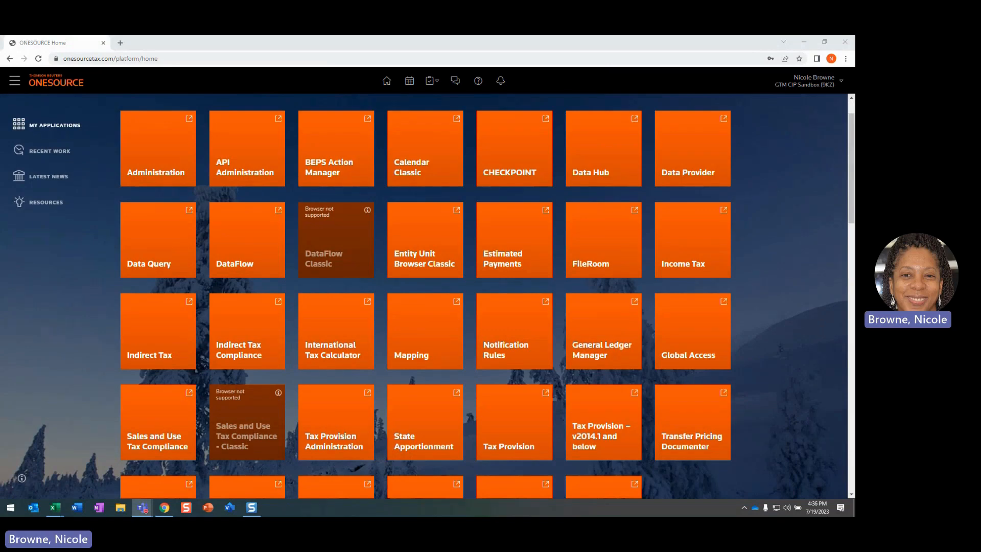
Step: Launch the Tax Provision application and bring up the export options for the YT Demo Series dataset
{"action": "left_click", "coordinate": [498, 429]}
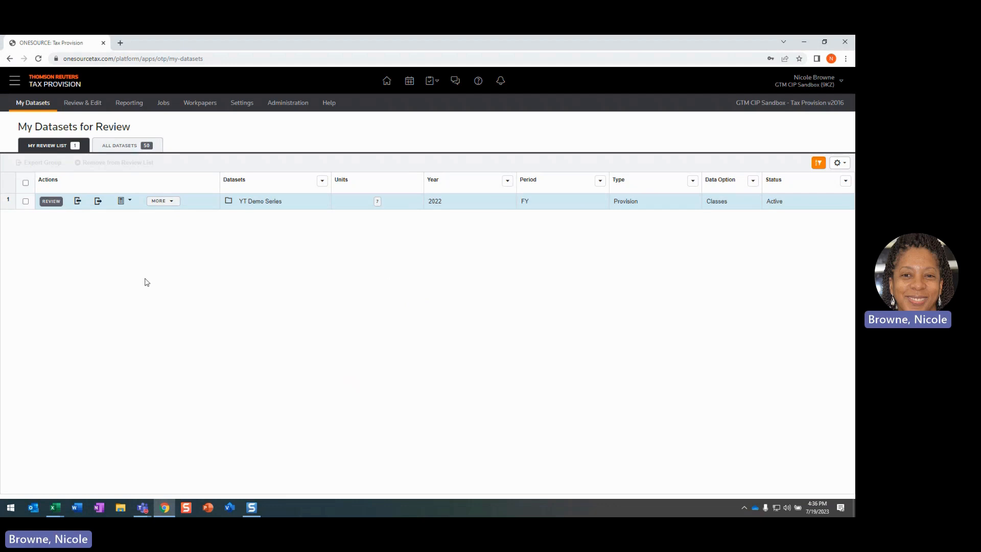
{"action": "left_click", "coordinate": [98, 204]}
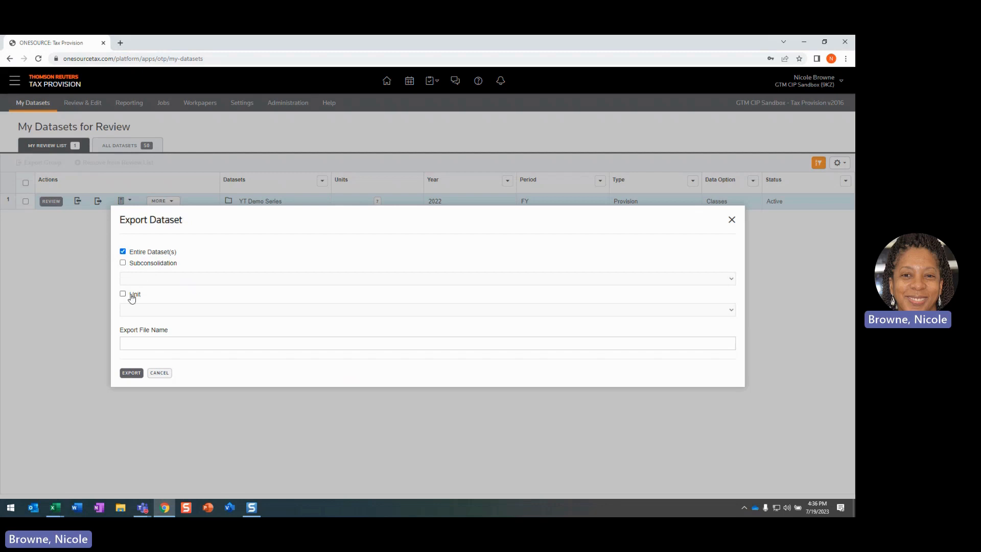
Step: Examine the subconsolidation choices for the dataset export, reselect the entire dataset, and close the export options without exporting
{"action": "left_click", "coordinate": [123, 262]}
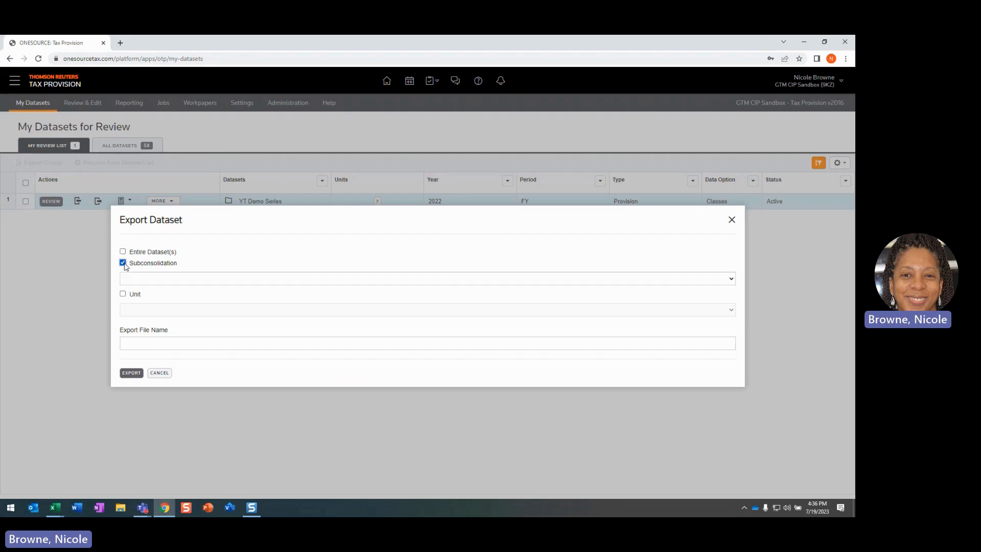
{"action": "left_click", "coordinate": [731, 279]}
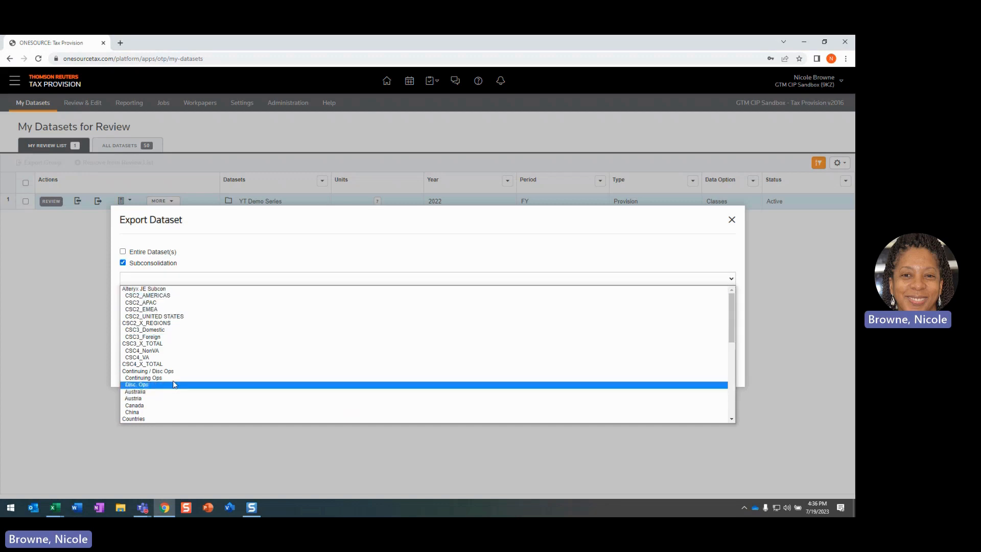
{"action": "left_click", "coordinate": [667, 261]}
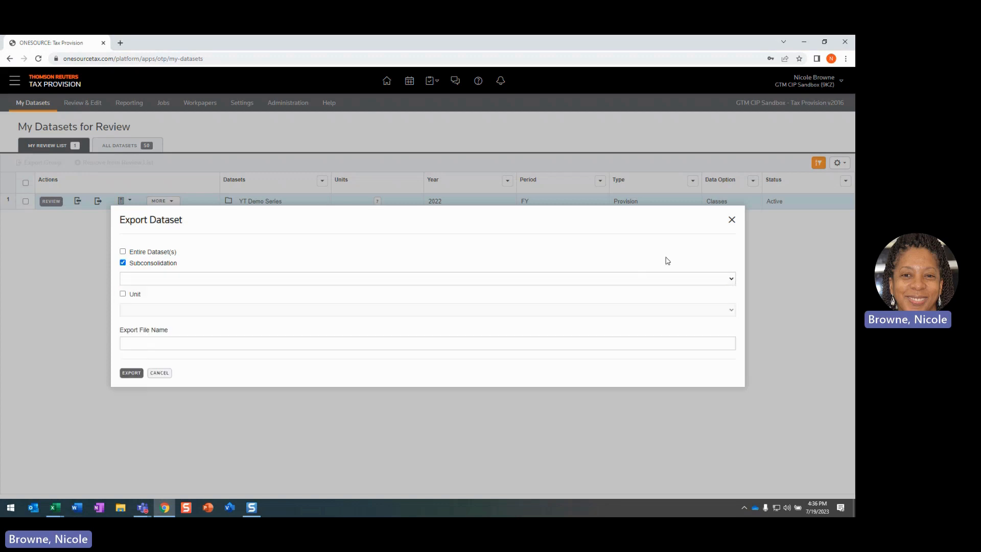
{"action": "left_click", "coordinate": [122, 251]}
{"action": "left_click", "coordinate": [731, 219]}
Step: Switch to the YT Demo Series (1) workbook in Excel and display the #U# Unit sheet
{"action": "left_click", "coordinate": [55, 507]}
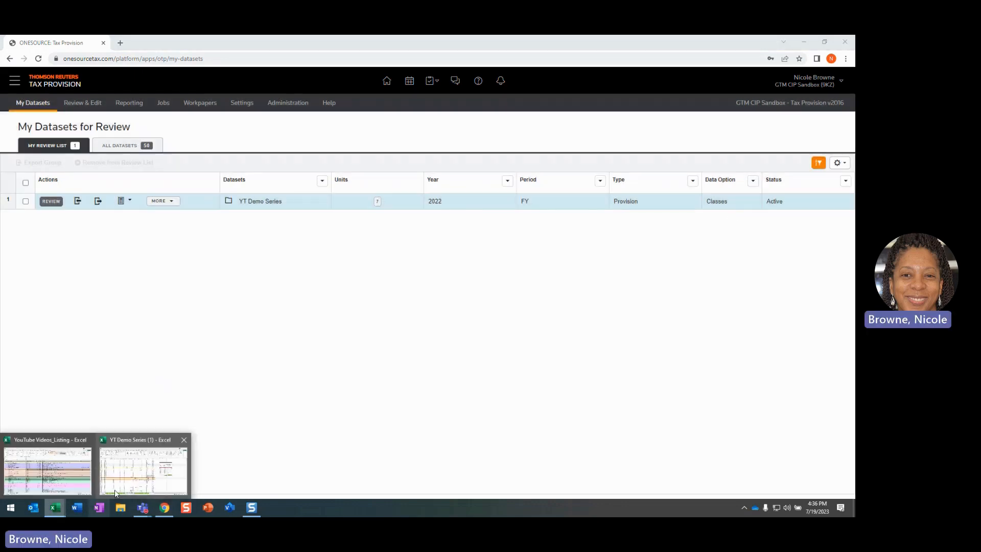
{"action": "left_click", "coordinate": [171, 481]}
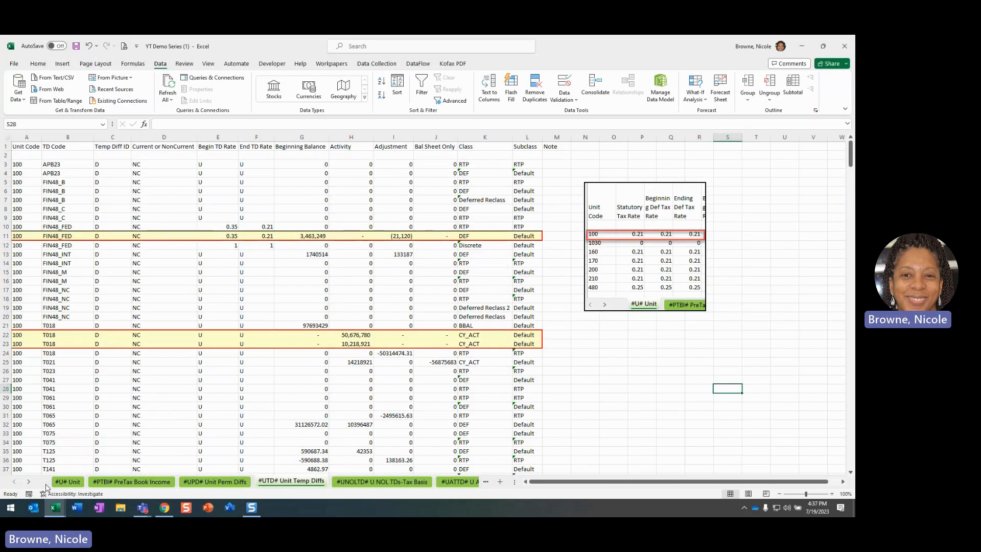
{"action": "left_click", "coordinate": [71, 481]}
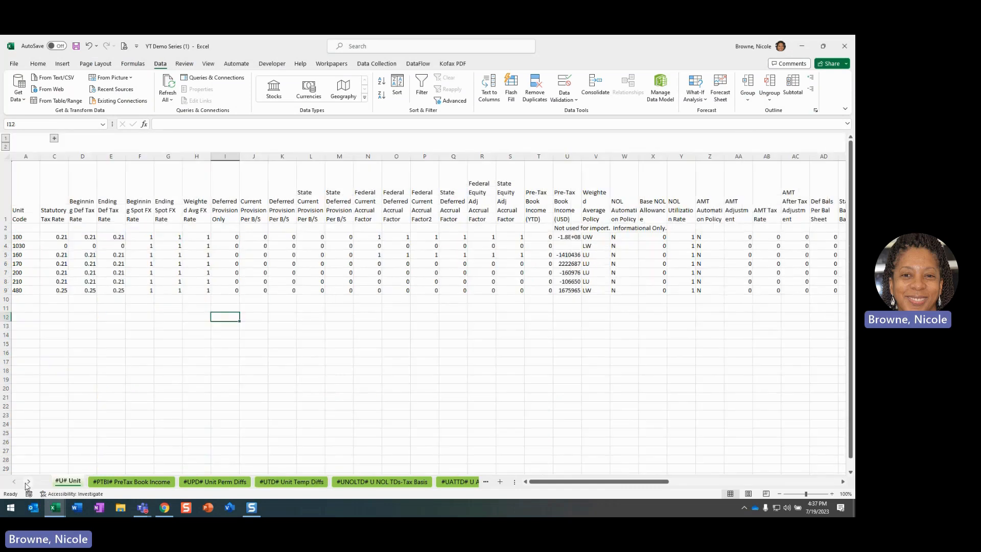
Step: Look through the full list of worksheets in the workbook, and close it without switching sheets
{"action": "right_click", "coordinate": [28, 483]}
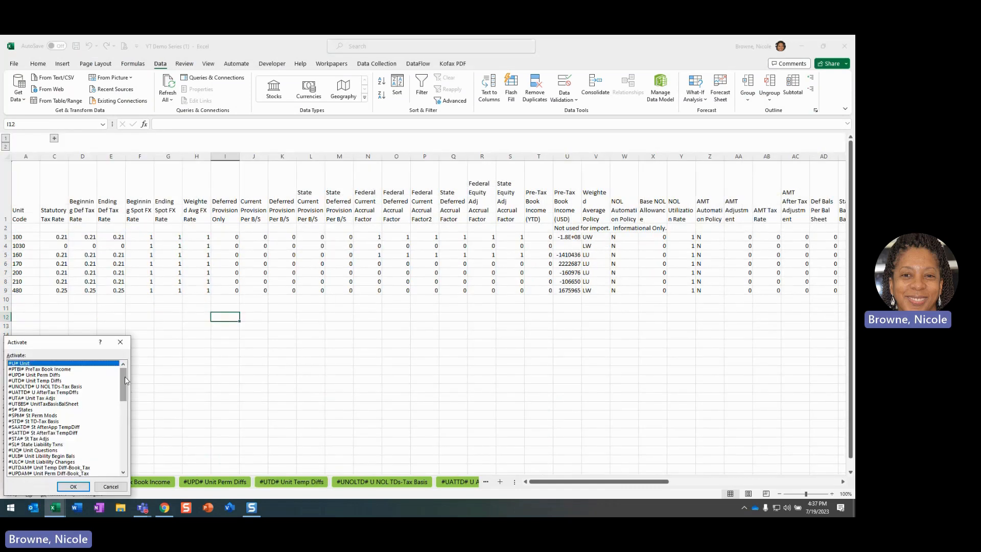
{"action": "left_click_drag", "start_coordinate": [126, 380], "coordinate": [113, 429]}
{"action": "scroll", "coordinate": [107, 439], "scroll_direction": "up", "scroll_amount": 10}
{"action": "left_click", "coordinate": [112, 488]}
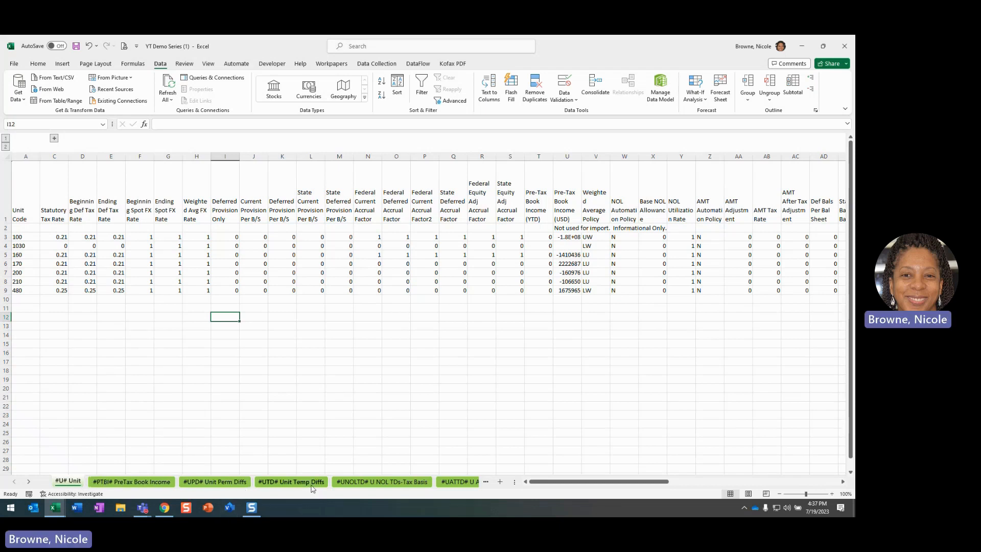
Step: Examine the names of the green unit and state sheets up to #SL# State Liability Txns
{"action": "left_click", "coordinate": [28, 481]}
{"action": "left_click", "coordinate": [28, 481]}
{"action": "left_click", "coordinate": [29, 481]}
{"action": "left_click", "coordinate": [29, 481]}
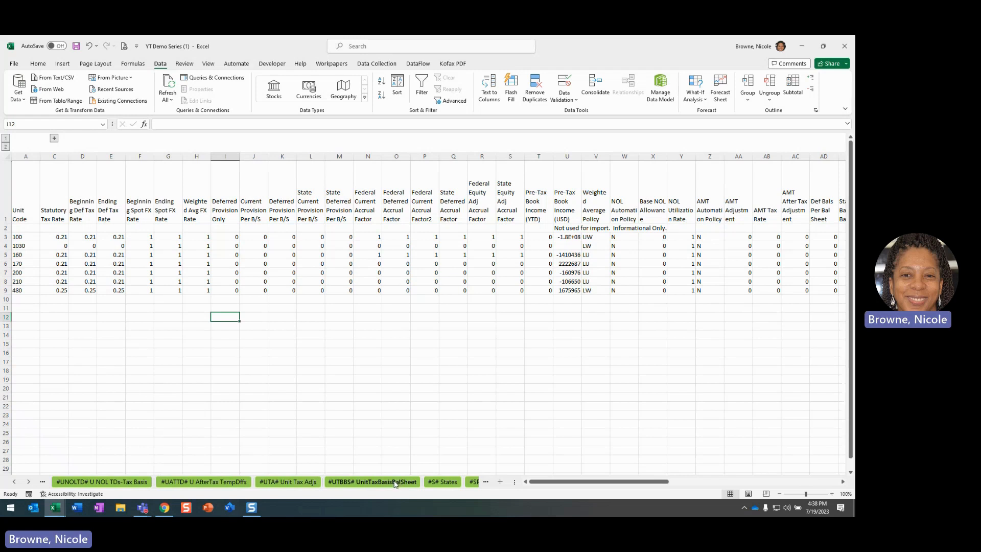
{"action": "left_click", "coordinate": [30, 482]}
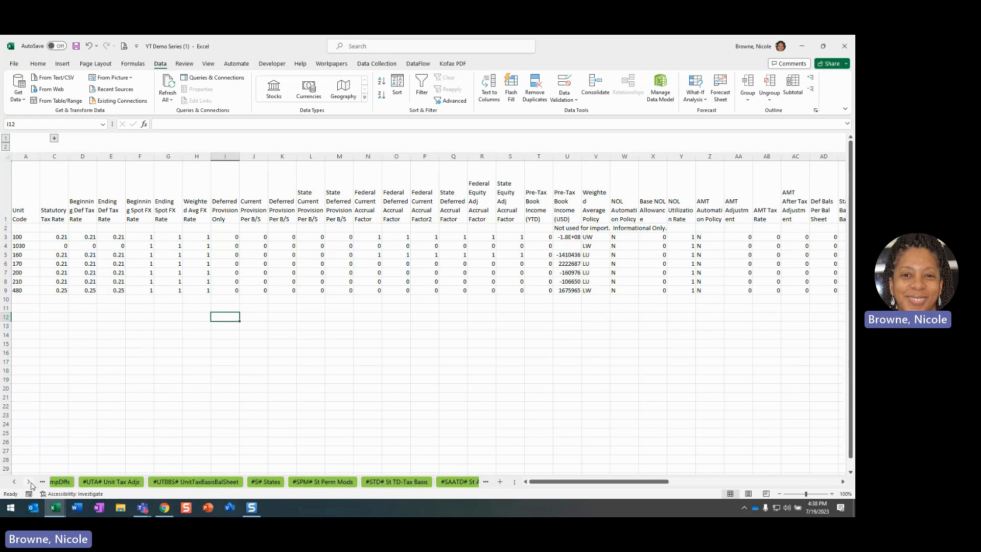
{"action": "left_click", "coordinate": [239, 483]}
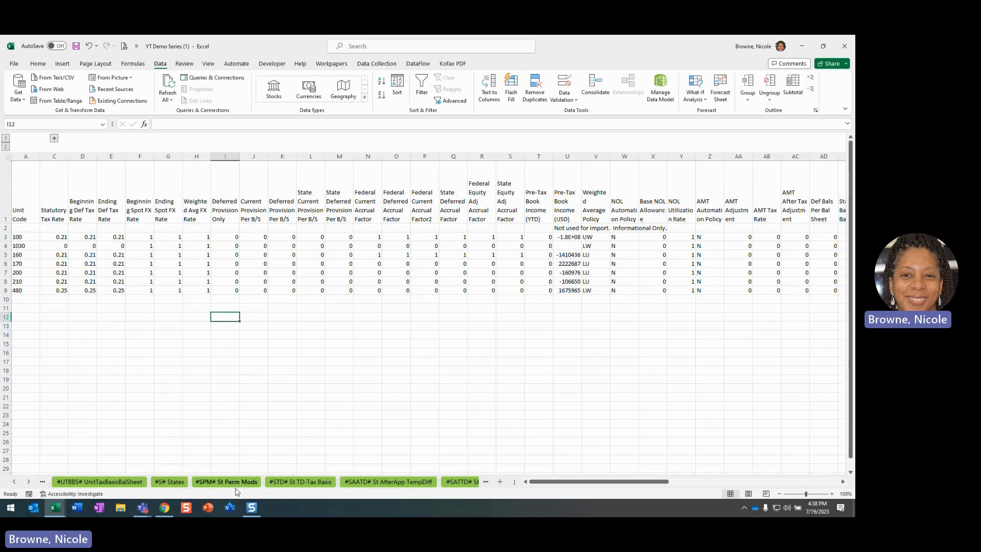
{"action": "left_click", "coordinate": [322, 483]}
{"action": "left_click", "coordinate": [366, 484]}
{"action": "left_click", "coordinate": [29, 482]}
{"action": "left_click", "coordinate": [29, 482]}
{"action": "left_click", "coordinate": [360, 485]}
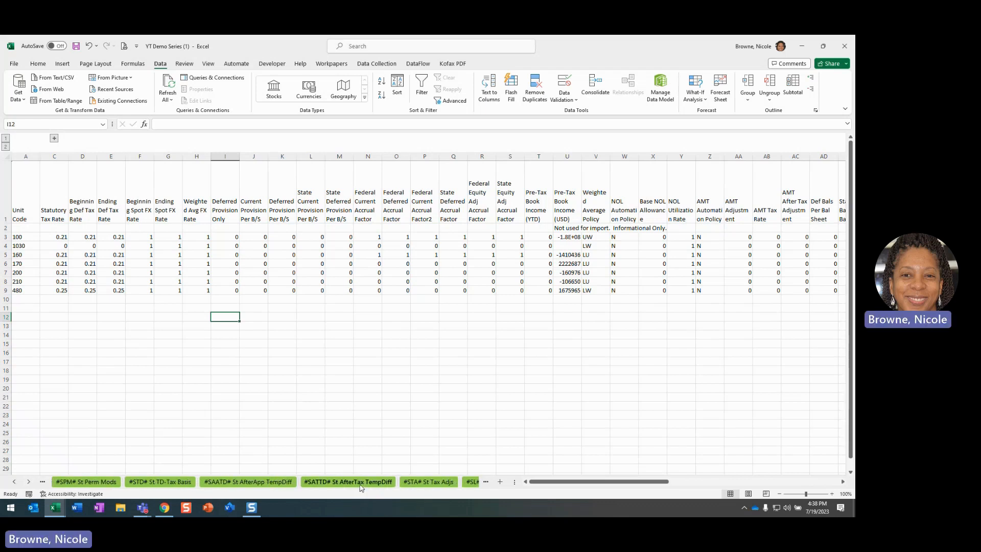
{"action": "left_click", "coordinate": [29, 482]}
{"action": "left_click", "coordinate": [29, 482]}
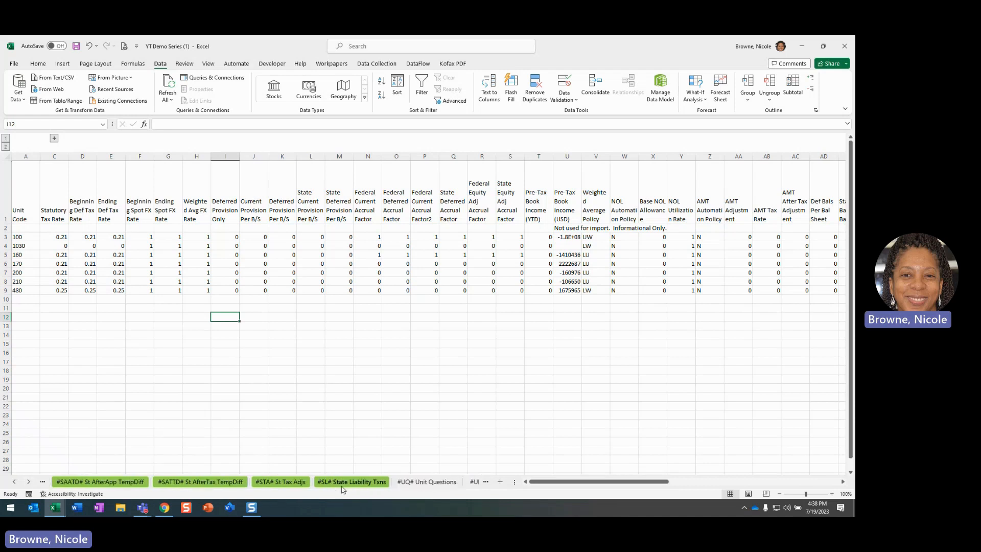
Step: Go to the #FL# Fed Liability Txns sheet using the workbook's full sheet list
{"action": "left_click", "coordinate": [15, 481]}
{"action": "left_click", "coordinate": [15, 482]}
{"action": "left_click", "coordinate": [14, 482]}
{"action": "left_click", "coordinate": [15, 482]}
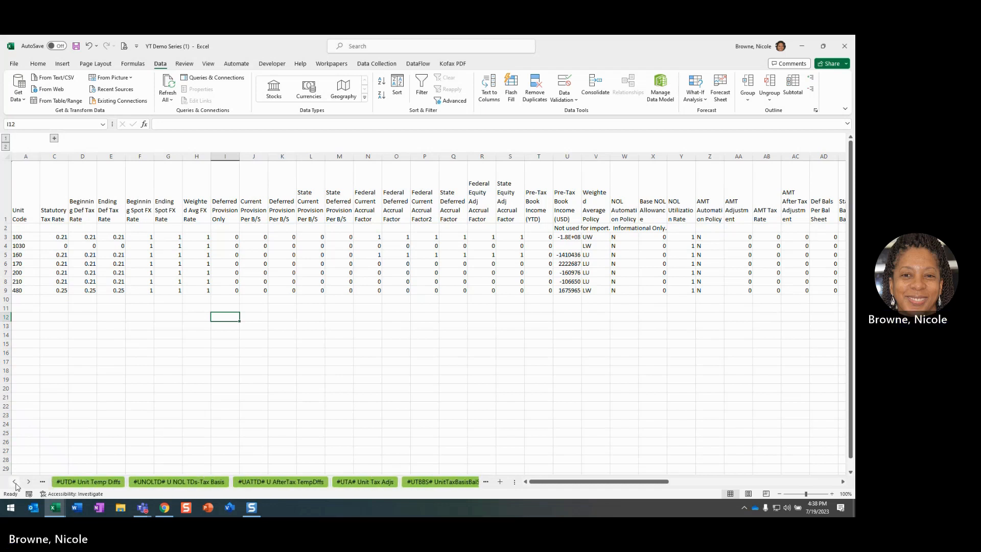
{"action": "left_click", "coordinate": [15, 482]}
{"action": "left_click", "coordinate": [15, 481]}
{"action": "right_click", "coordinate": [22, 483]}
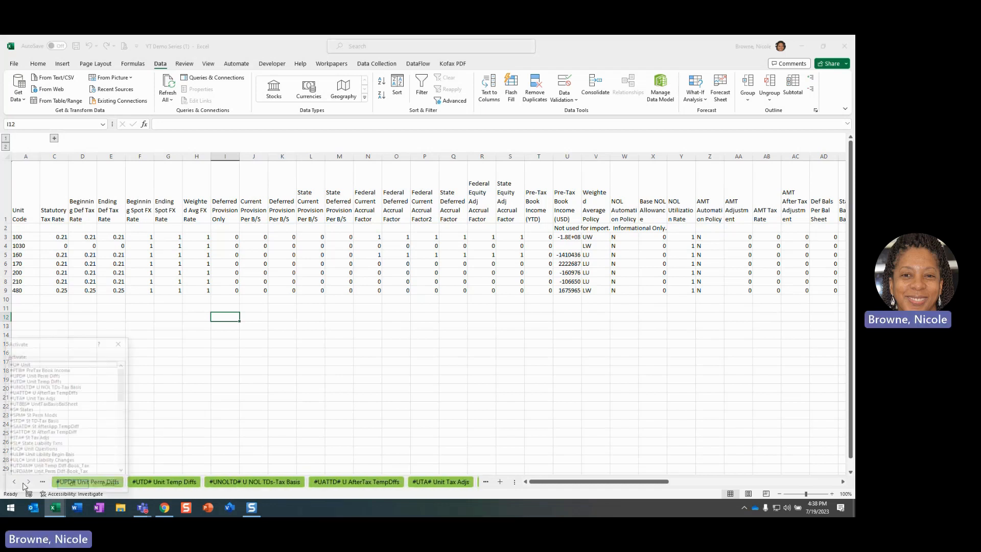
{"action": "scroll", "coordinate": [56, 424], "scroll_direction": "down", "scroll_amount": 3}
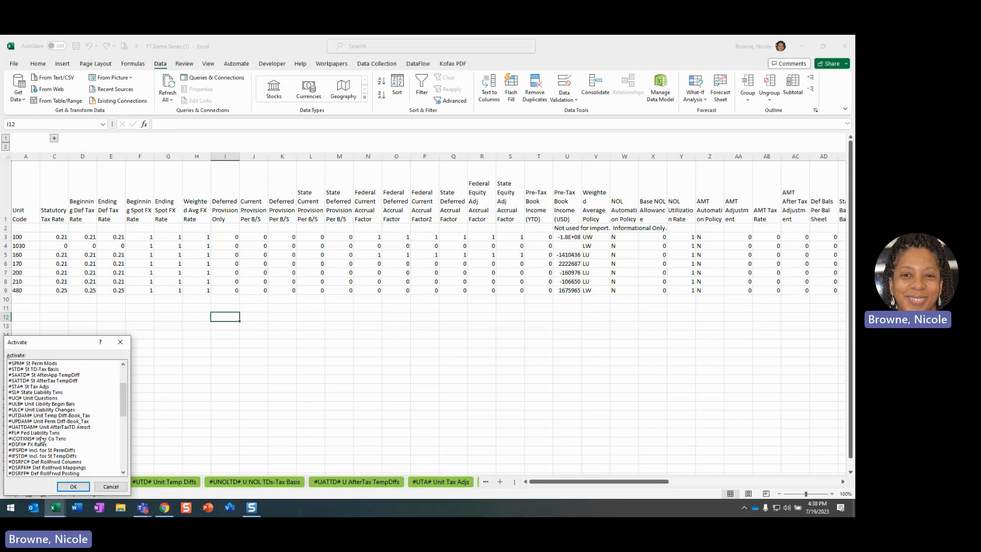
{"action": "left_click", "coordinate": [41, 433]}
{"action": "double_click", "coordinate": [40, 434]}
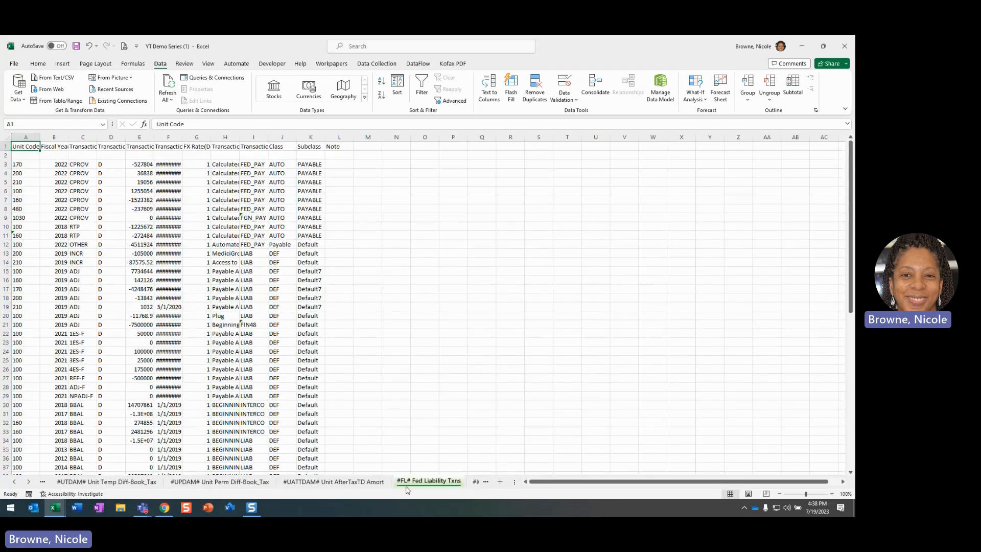
Step: Move the #FL# Fed Liability Txns sheet before #S# States within the same workbook
{"action": "right_click", "coordinate": [408, 482]}
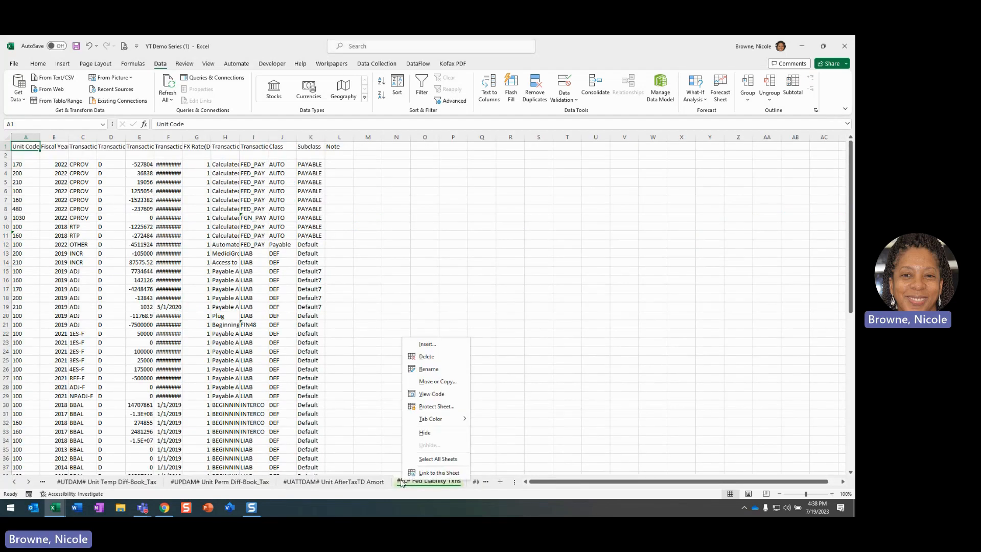
{"action": "left_click", "coordinate": [447, 381]}
{"action": "scroll", "coordinate": [408, 412], "scroll_direction": "down", "scroll_amount": 5}
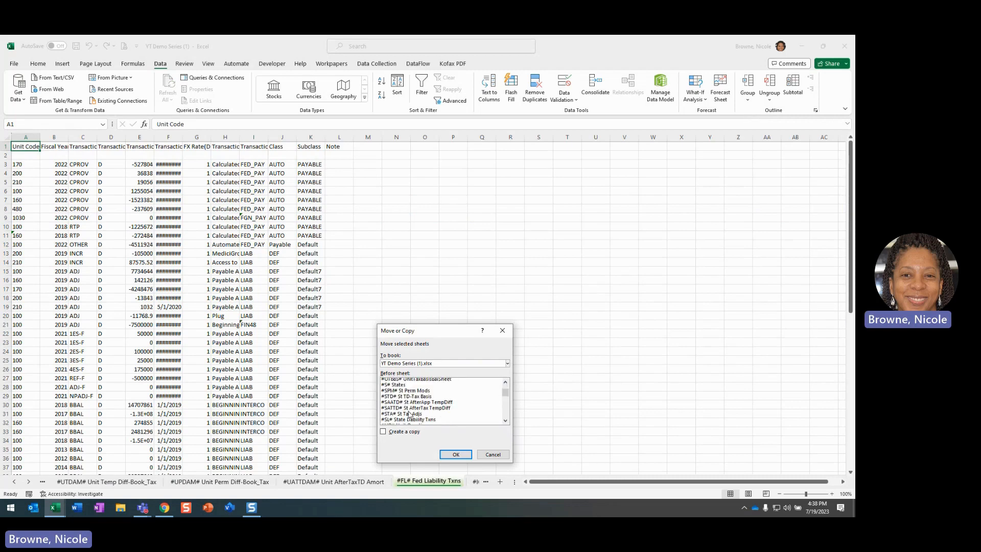
{"action": "left_click", "coordinate": [402, 386]}
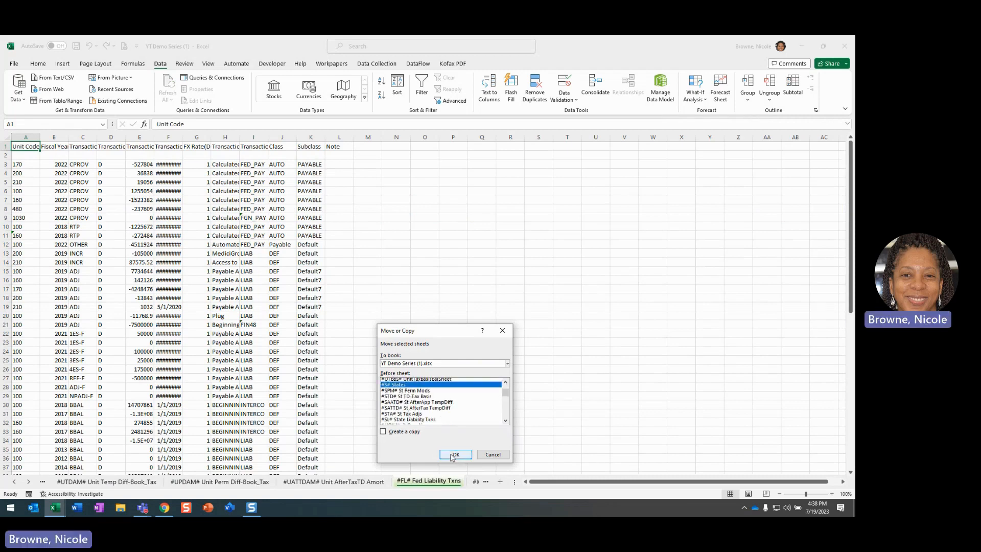
{"action": "left_click", "coordinate": [455, 455]}
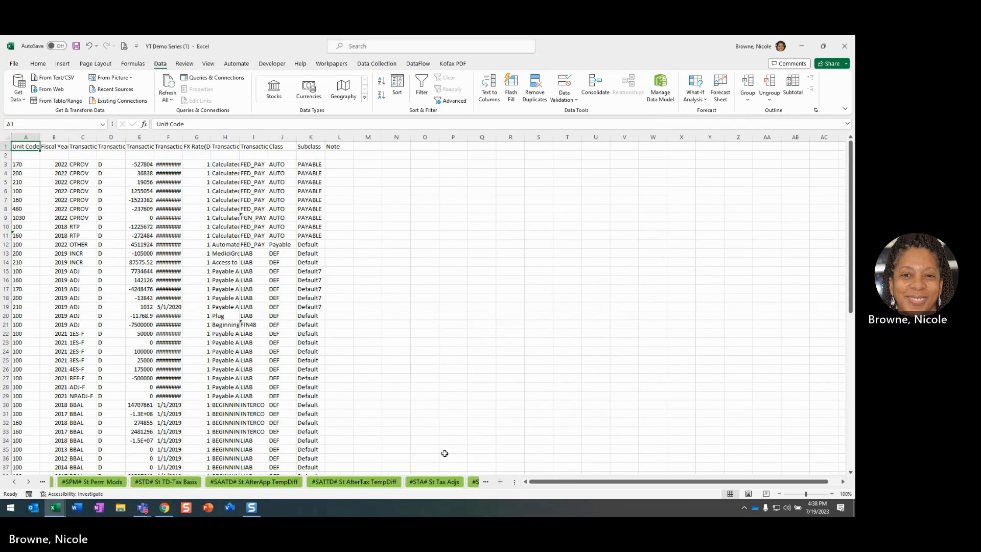
Step: Duplicate the #UTD# Unit Temp Diffs sheet, placing the copy directly after the original
{"action": "left_click", "coordinate": [14, 482]}
{"action": "left_click", "coordinate": [14, 483]}
{"action": "left_click", "coordinate": [14, 483]}
{"action": "left_click", "coordinate": [14, 482]}
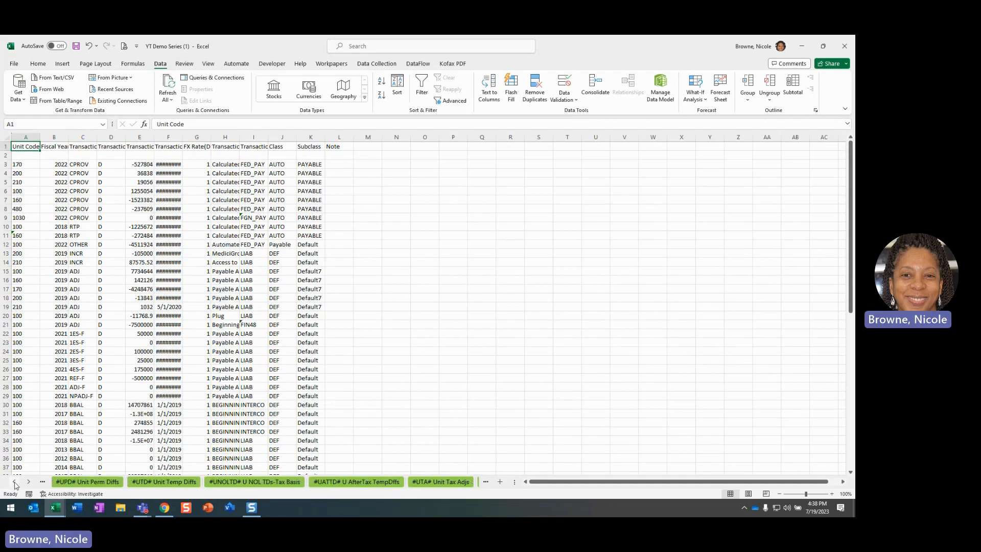
{"action": "left_click", "coordinate": [14, 482]}
{"action": "left_click", "coordinate": [14, 483]}
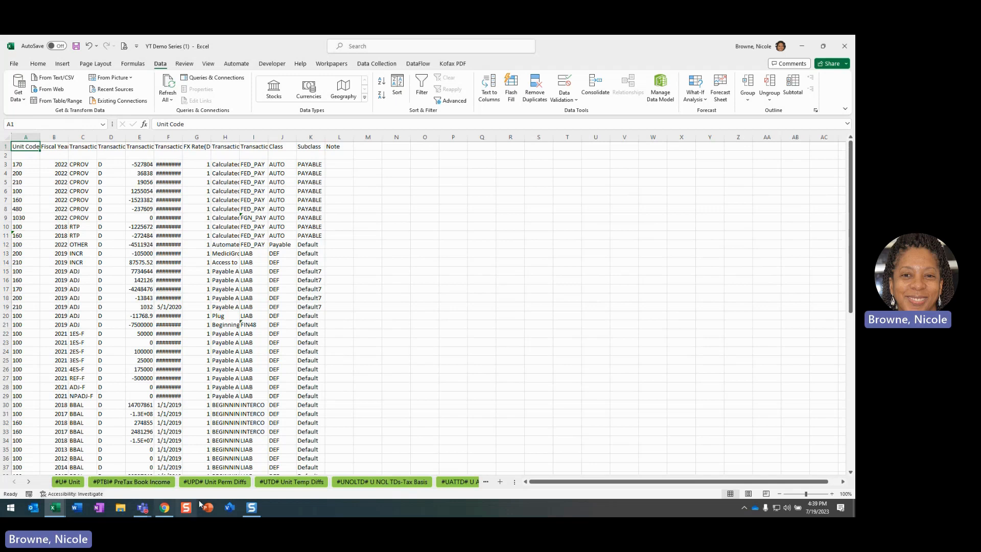
{"action": "left_click", "coordinate": [310, 488]}
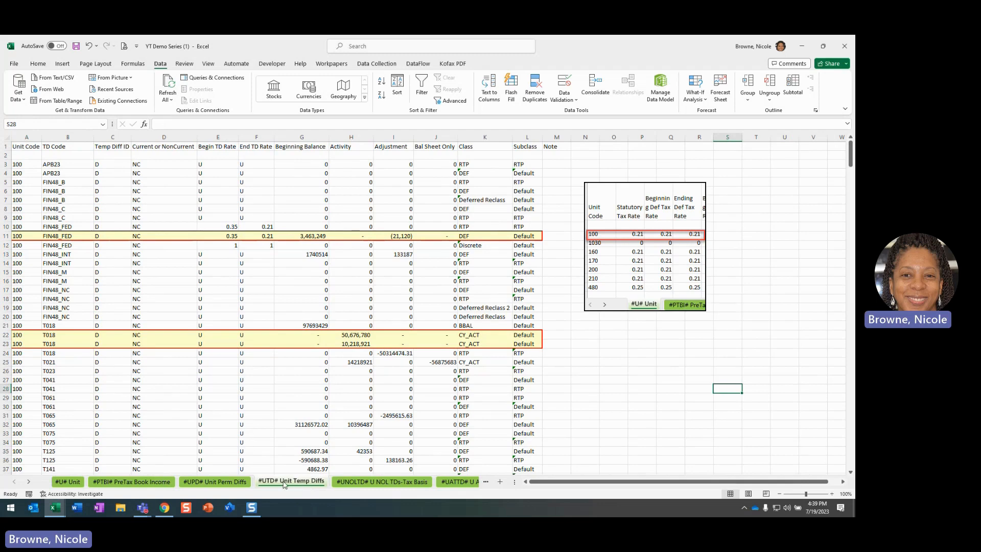
{"action": "left_click_drag", "start_coordinate": [288, 487], "coordinate": [335, 484]}
Step: Rename the copied sheet as Unit Temp Diffs_ORIG, without the #UTD# prefix
{"action": "double_click", "coordinate": [349, 482]}
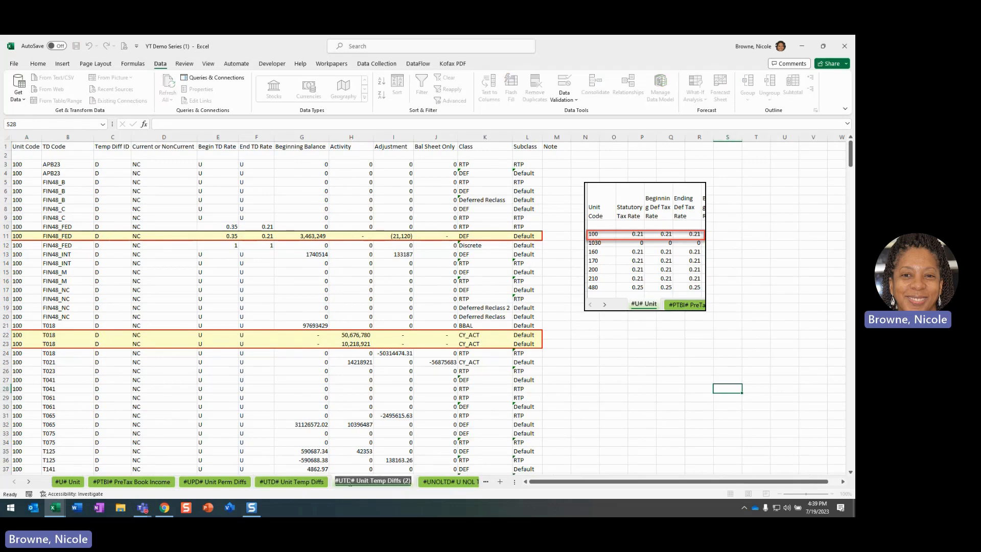
{"action": "left_click", "coordinate": [357, 481]}
{"action": "key", "text": "BackSpace"}
{"action": "key", "text": "BackSpace"}
{"action": "key", "text": "BackSpace"}
{"action": "key", "text": "BackSpace"}
{"action": "key", "text": "BackSpace"}
{"action": "key", "text": "BackSpace"}
{"action": "key", "text": "Return"}
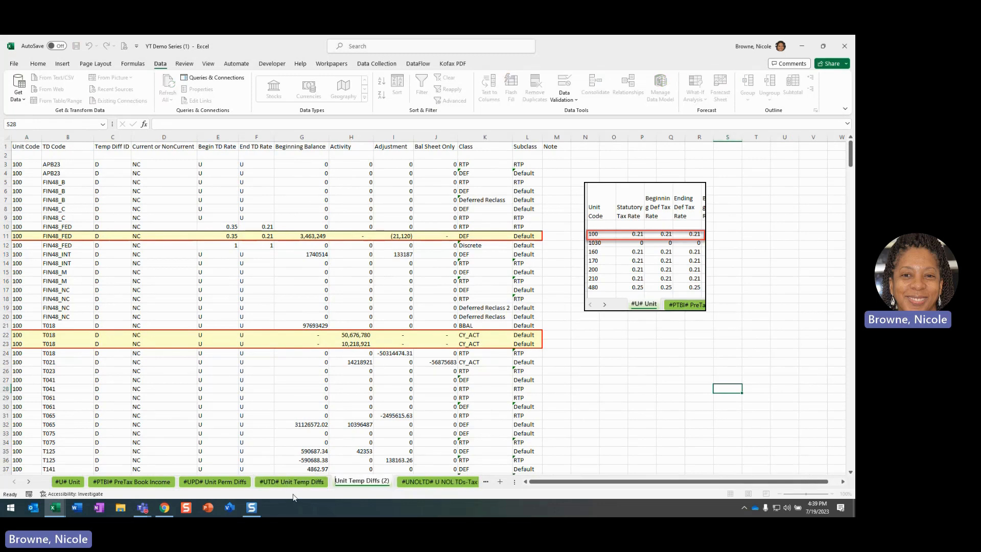
{"action": "key", "text": "shift+Left"}
{"action": "key", "text": "shift+Left"}
{"action": "key", "text": "shift+Left"}
{"action": "type", "text": "_ORIG"}
{"action": "left_click", "coordinate": [238, 411]}
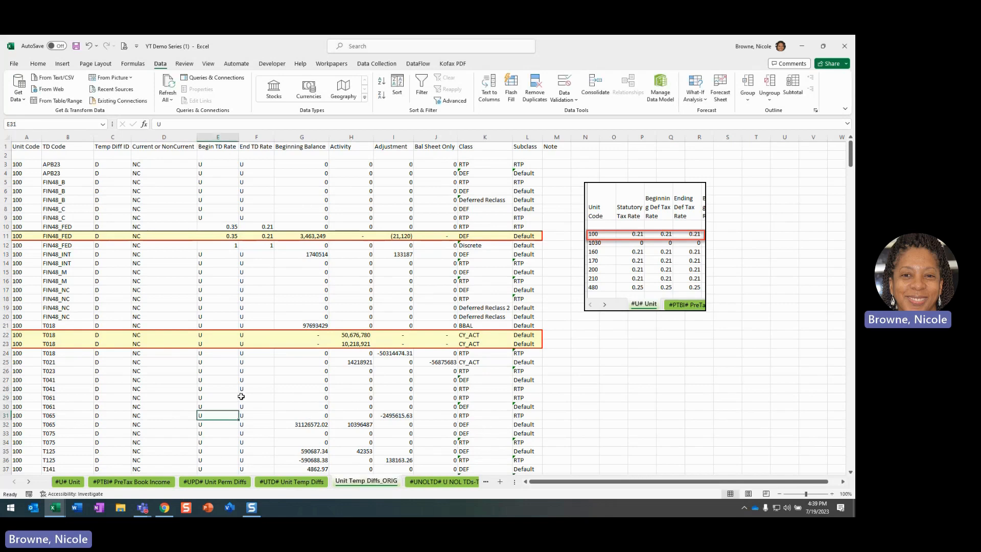
Step: Delete all data rows from row 24 down on the original #UTD# Unit Temp Diffs sheet
{"action": "left_click", "coordinate": [316, 482]}
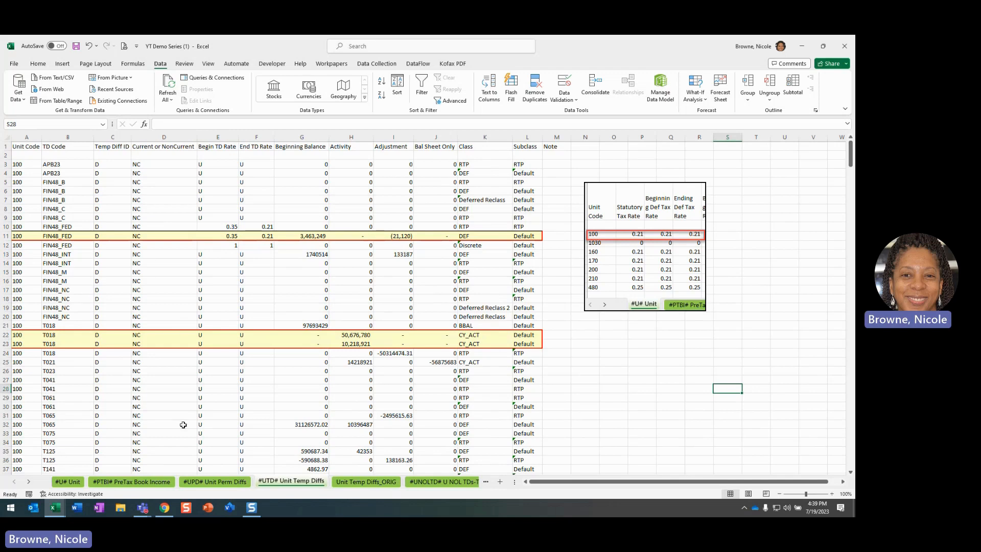
{"action": "left_click", "coordinate": [6, 352]}
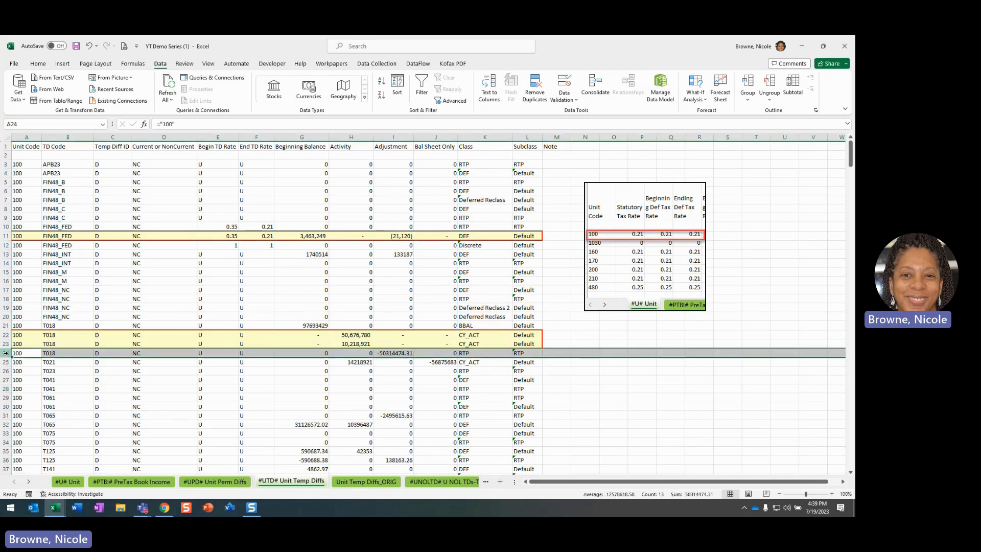
{"action": "key", "text": "ctrl+shift+Down"}
{"action": "right_click", "coordinate": [169, 335]}
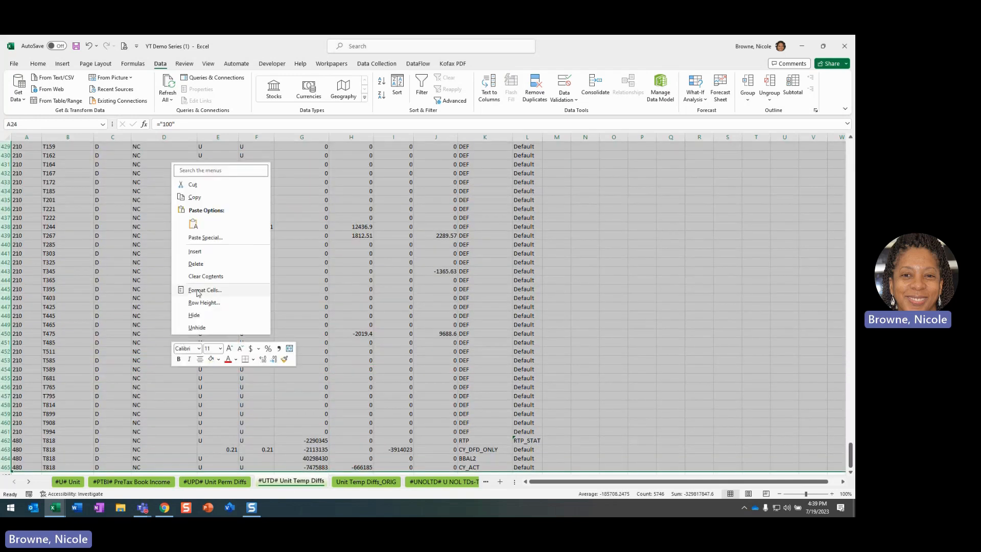
{"action": "left_click", "coordinate": [196, 264]}
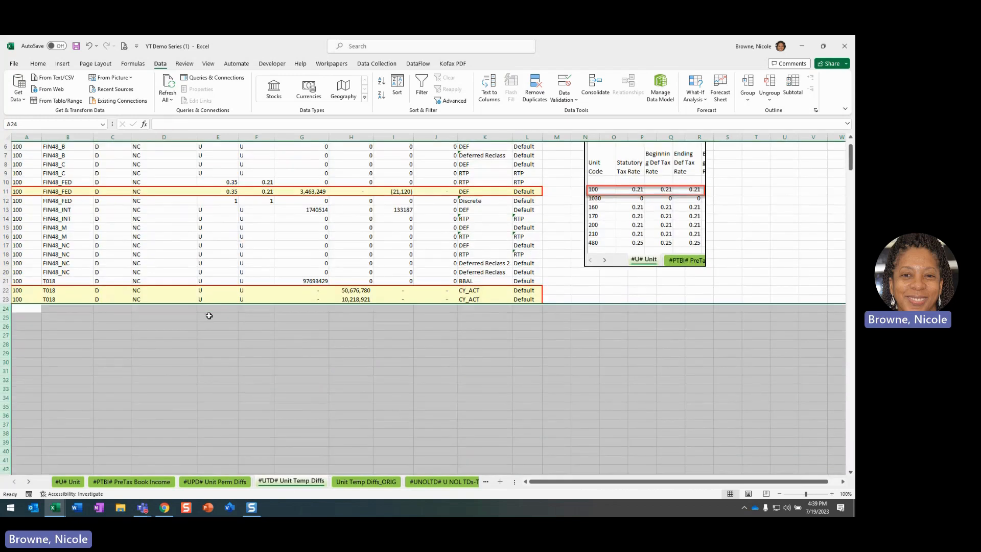
{"action": "left_click", "coordinate": [210, 316]}
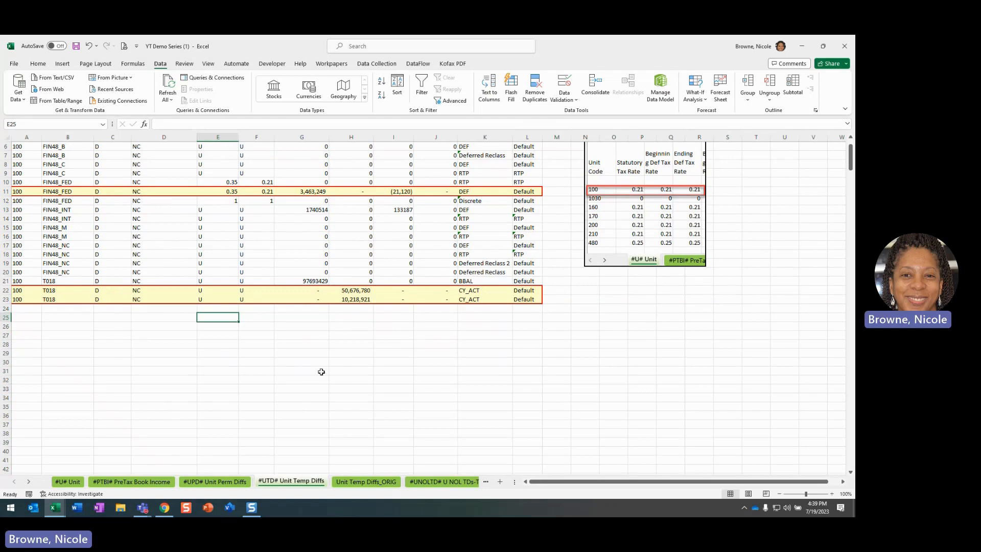
{"action": "scroll", "coordinate": [322, 371], "scroll_direction": "up", "scroll_amount": 1}
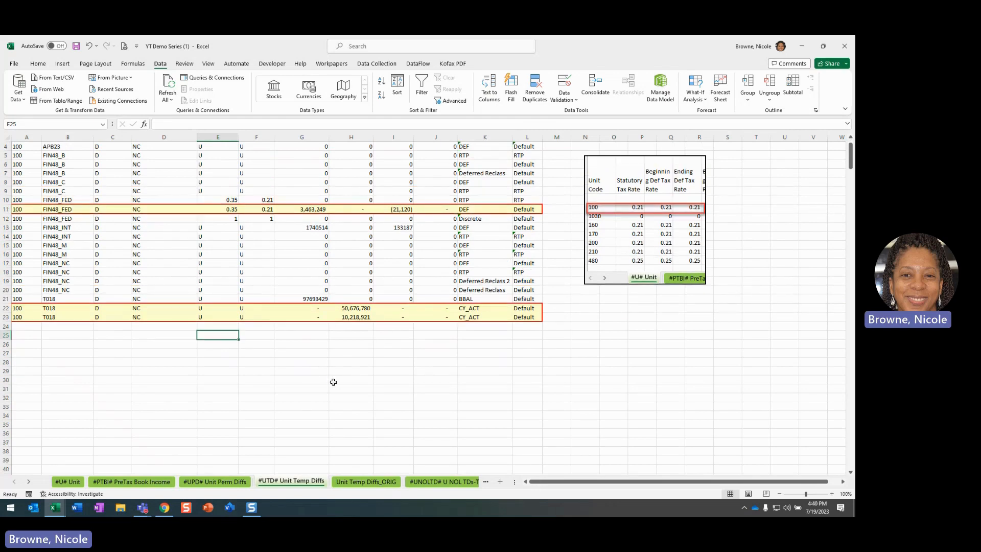
Step: Compare the trimmed #UTD# Unit Temp Diffs sheet with its Unit Temp Diffs_ORIG copy, including how the data begins at row 3
{"action": "key", "text": "ctrl+Home"}
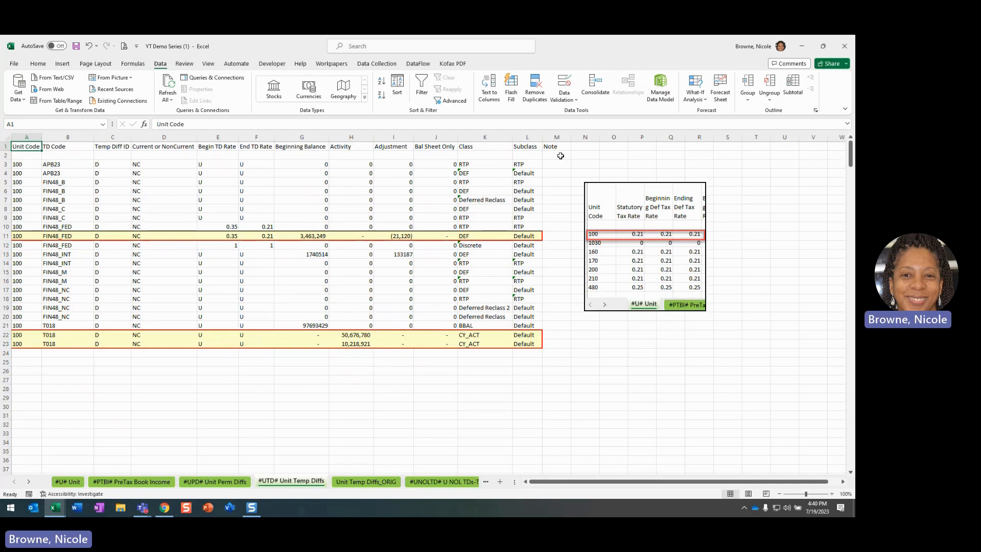
{"action": "left_click", "coordinate": [213, 483]}
{"action": "left_click", "coordinate": [316, 484]}
{"action": "left_click", "coordinate": [365, 485]}
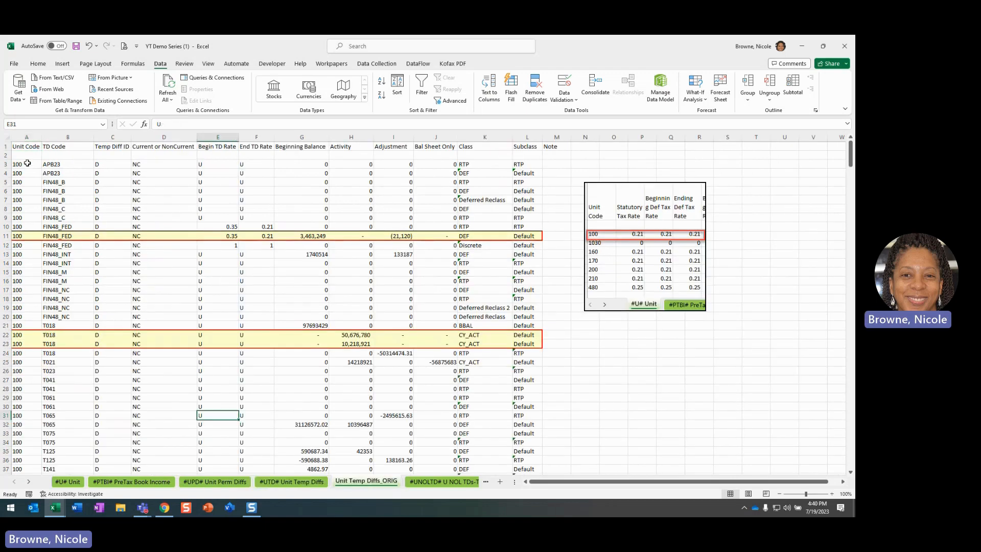
{"action": "left_click", "coordinate": [4, 164]}
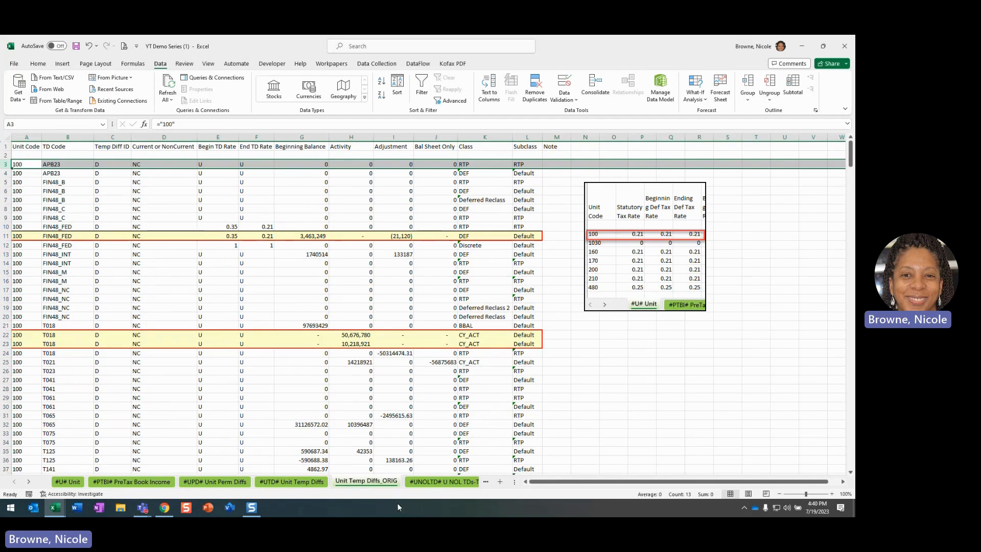
{"action": "left_click", "coordinate": [282, 482]}
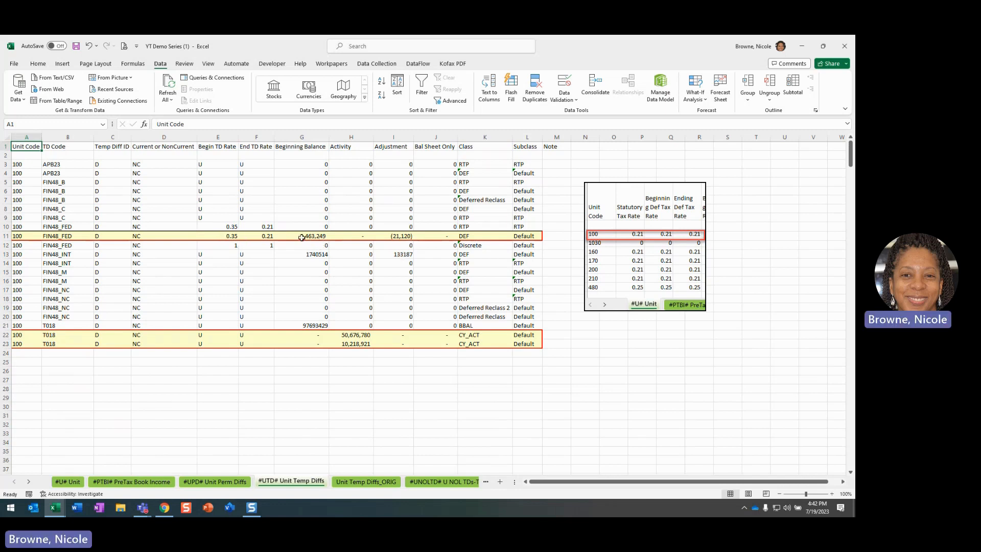
Step: Examine the amount columns on the #UTD# Unit Temp Diffs sheet, comparing highlighted rows 11 and 22 with the zero-value rows
{"action": "left_click_drag", "start_coordinate": [301, 237], "coordinate": [393, 236]}
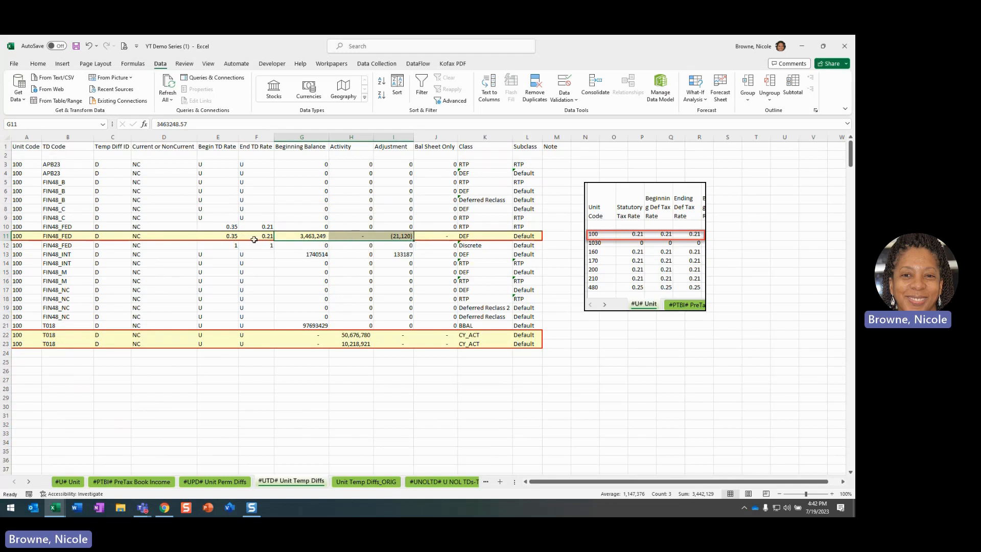
{"action": "left_click", "coordinate": [345, 236]}
{"action": "left_click", "coordinate": [305, 235]}
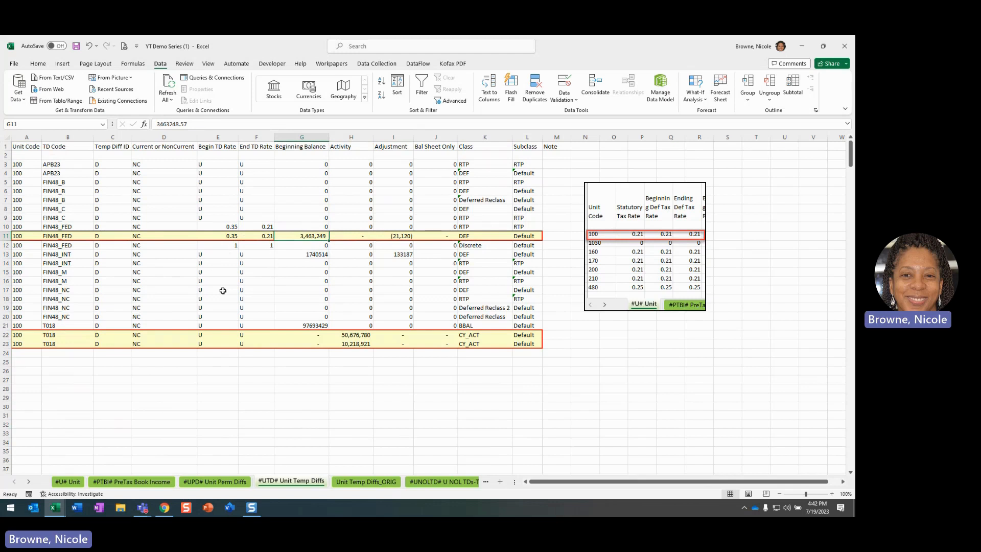
{"action": "left_click_drag", "start_coordinate": [351, 280], "coordinate": [351, 273]}
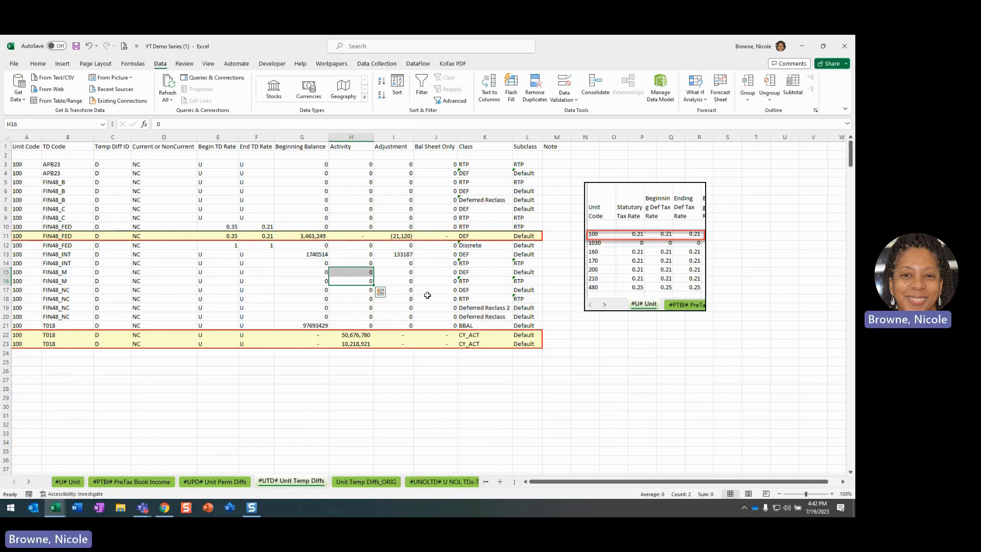
{"action": "left_click", "coordinate": [321, 308]}
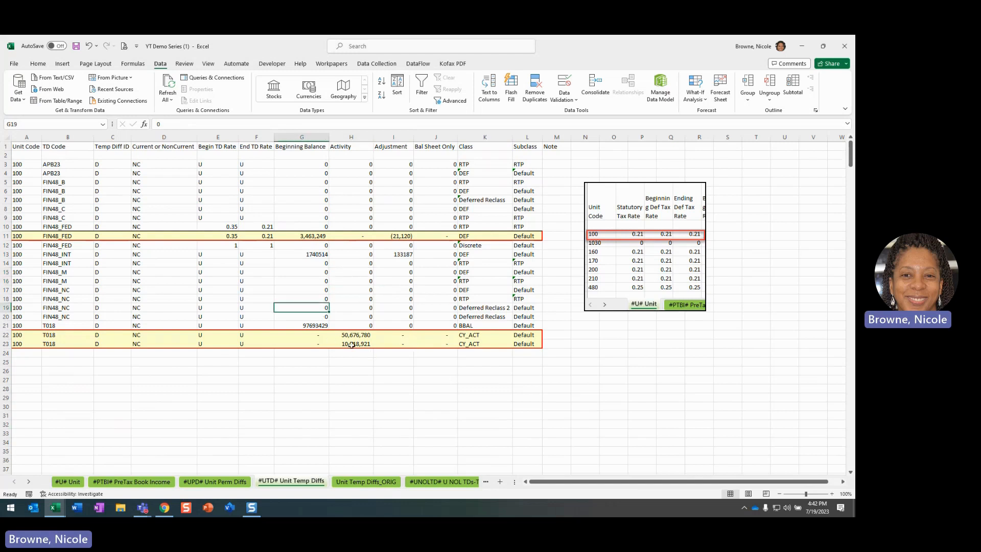
{"action": "left_click", "coordinate": [416, 335]}
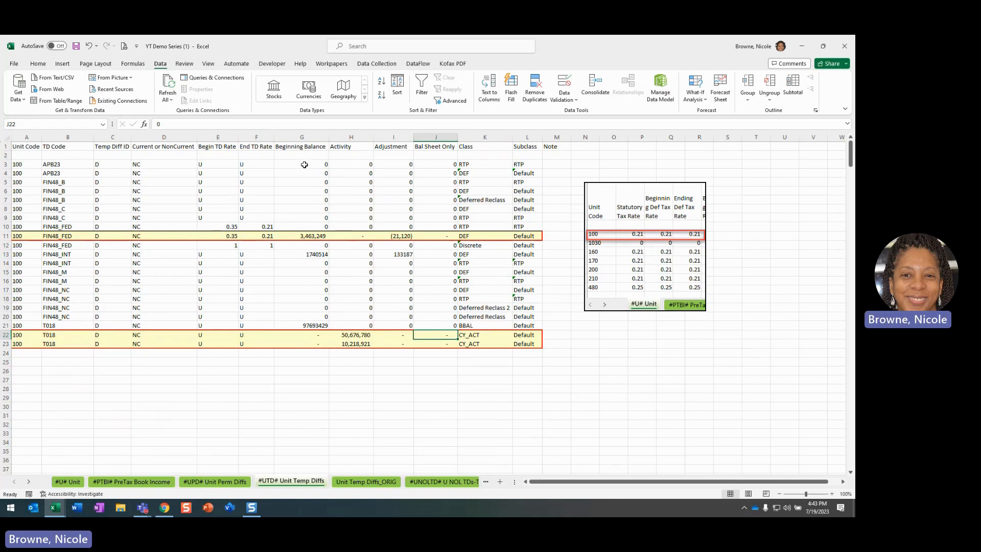
Step: Clear the zero amounts in rows 3 to 10, from Beginning Balance through Bal Sheet Only
{"action": "left_click_drag", "start_coordinate": [305, 164], "coordinate": [405, 222]}
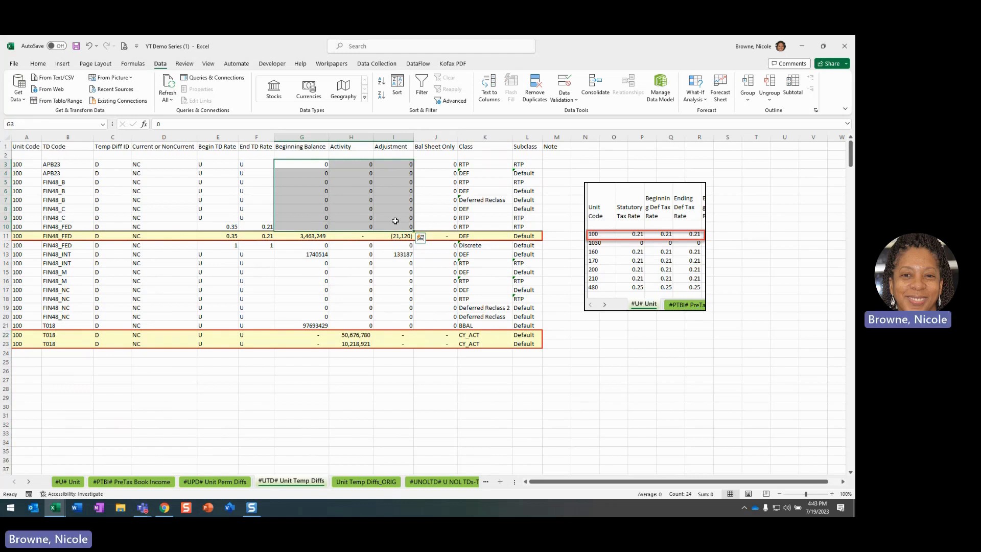
{"action": "key", "text": "Delete"}
{"action": "left_click_drag", "start_coordinate": [446, 163], "coordinate": [427, 226]}
{"action": "key", "text": "Delete"}
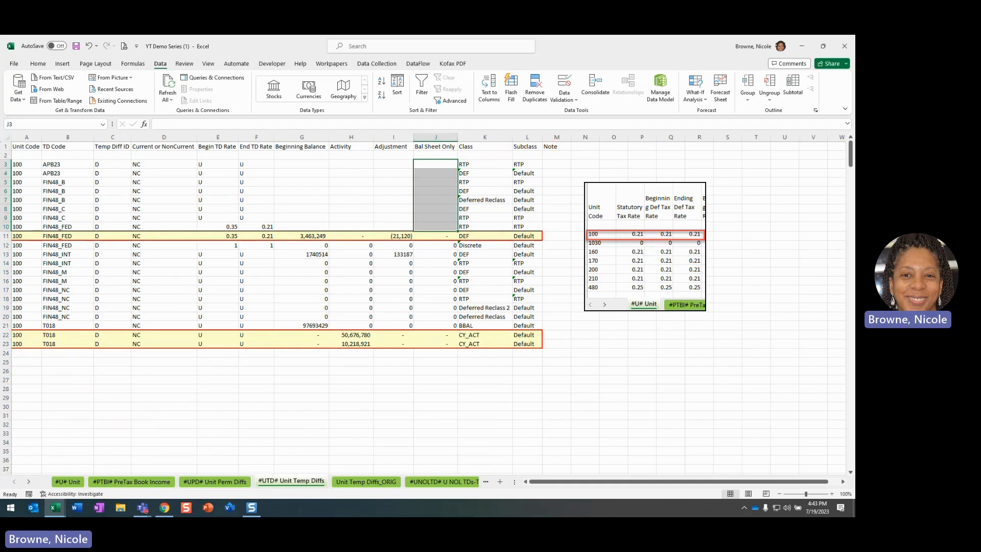
Step: Delete the data cells in rows 3 to 10 from Unit Code past Note, shifting the remaining cells up
{"action": "left_click_drag", "start_coordinate": [26, 164], "coordinate": [562, 229]}
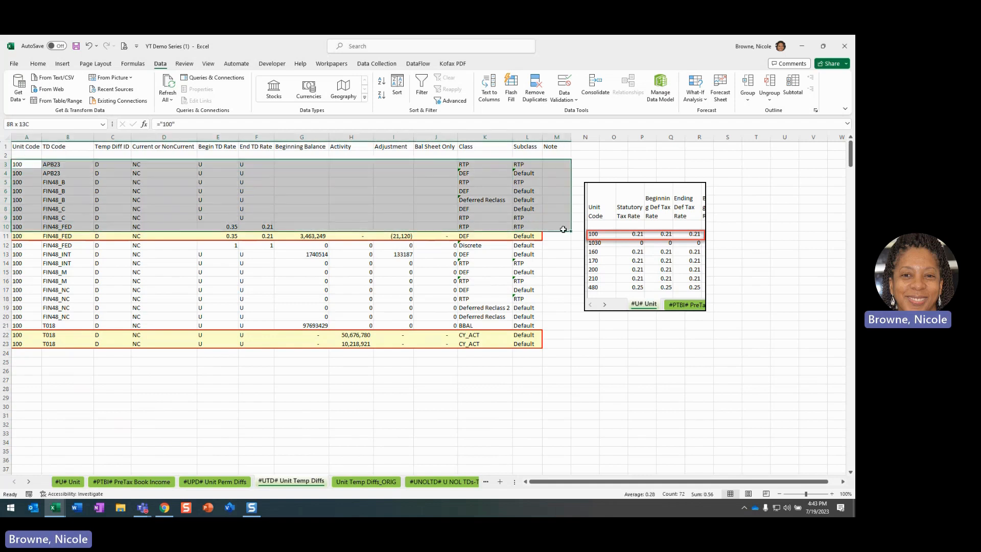
{"action": "right_click", "coordinate": [510, 189]}
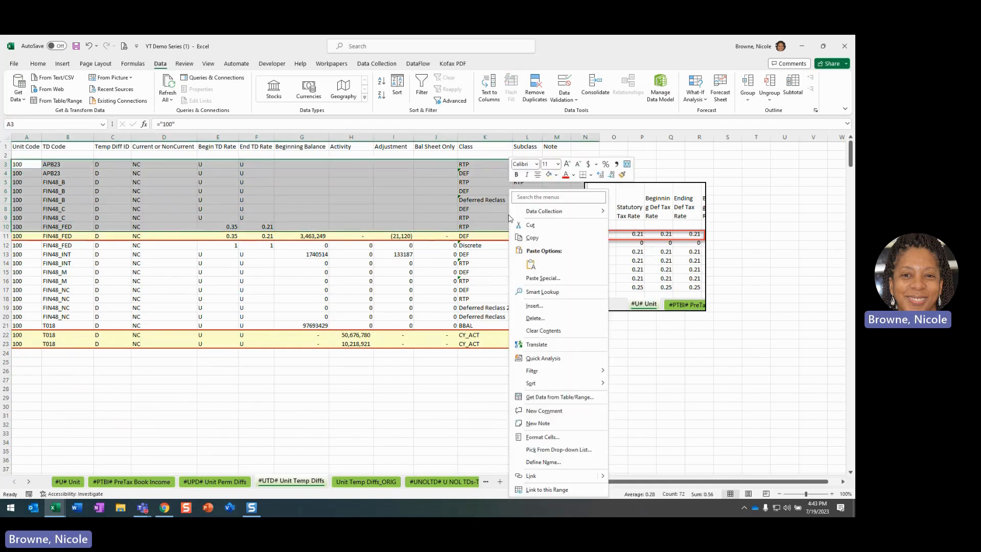
{"action": "left_click", "coordinate": [533, 318]}
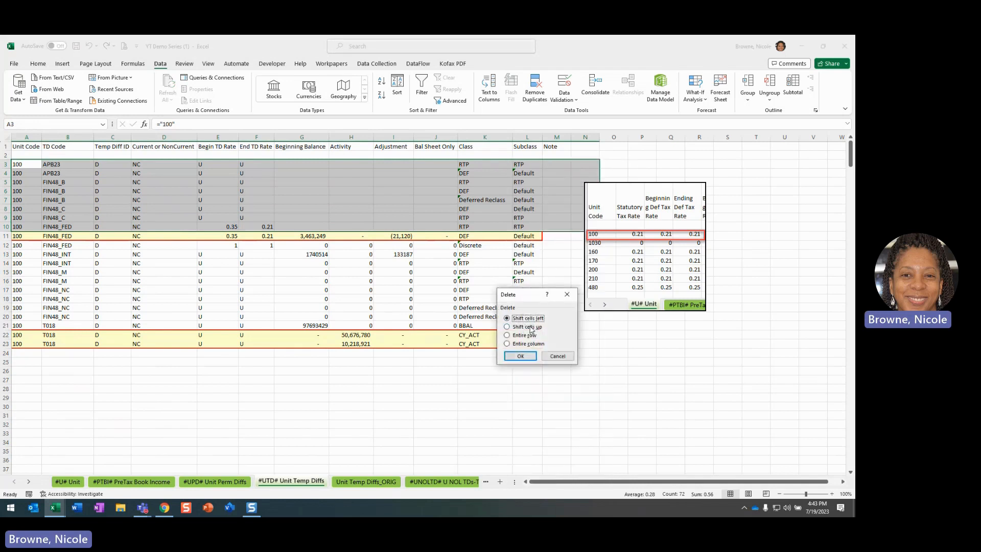
{"action": "left_click", "coordinate": [527, 327]}
{"action": "left_click", "coordinate": [520, 356]}
{"action": "left_click", "coordinate": [498, 335]}
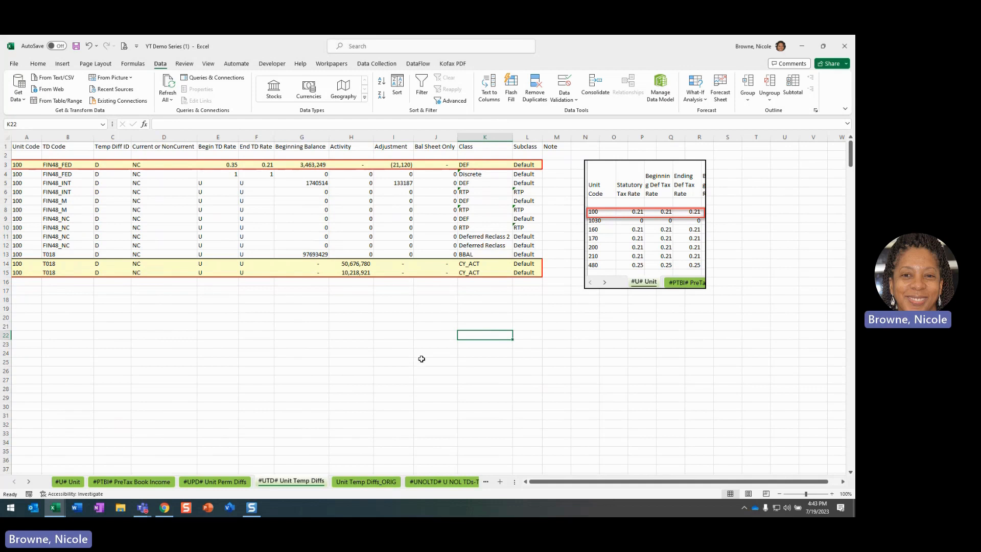
Step: Clear the Beginning Balance, Adjustment and Bal Sheet Only cells for the two highlighted T018 rows, 14 and 15
{"action": "left_click", "coordinate": [357, 265]}
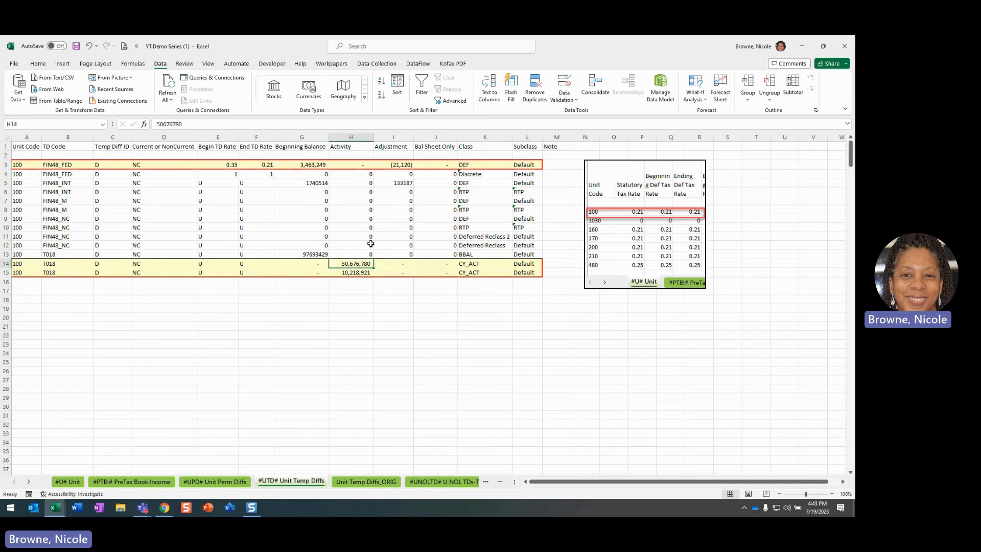
{"action": "left_click", "coordinate": [358, 273]}
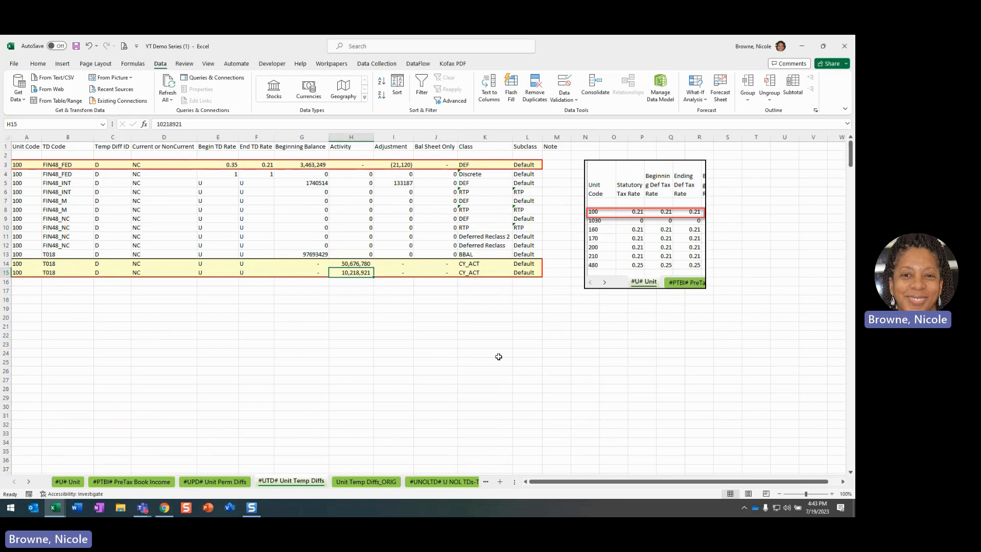
{"action": "left_click_drag", "start_coordinate": [288, 268], "coordinate": [294, 273]}
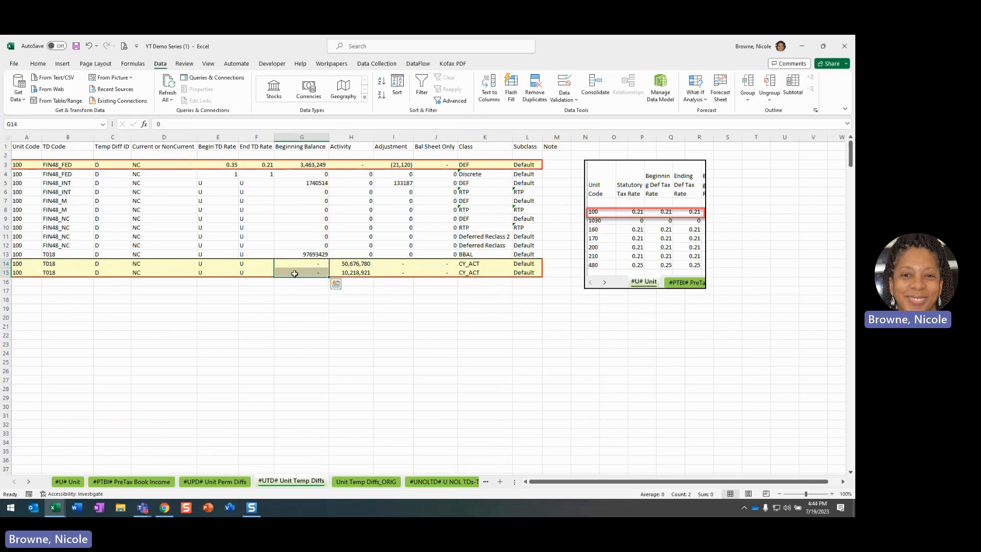
{"action": "left_click_drag", "start_coordinate": [404, 265], "coordinate": [437, 276]}
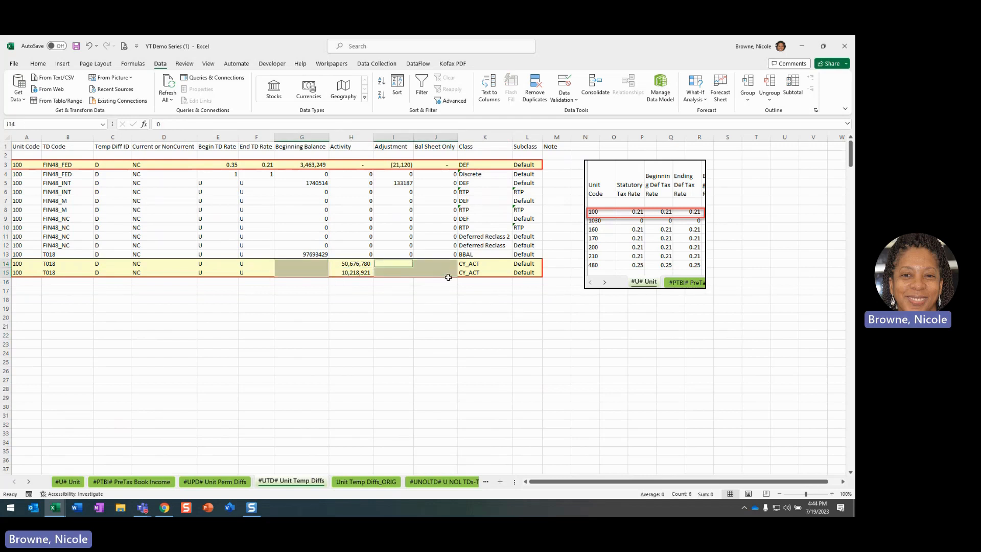
{"action": "key", "text": "Delete"}
{"action": "left_click", "coordinate": [368, 300]}
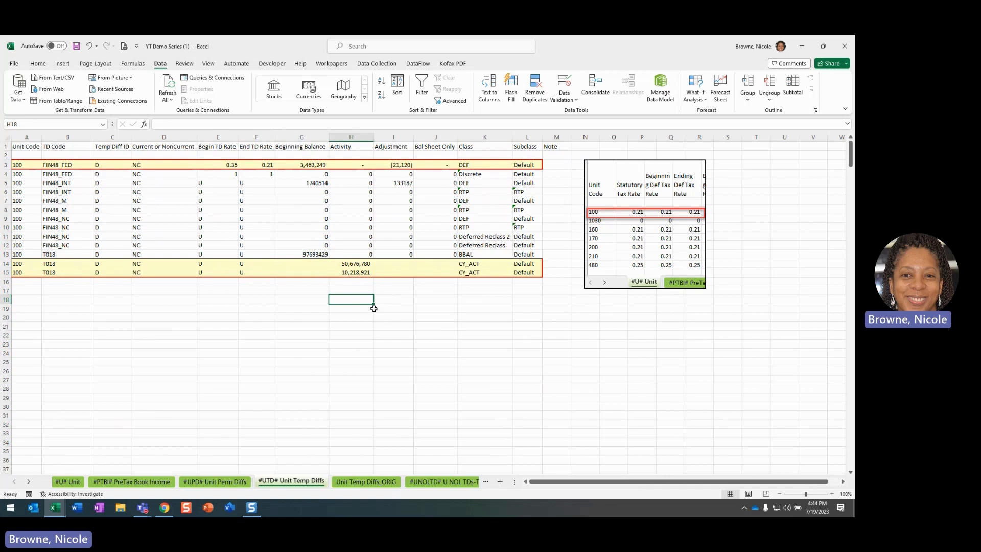
Step: Compare the Activity, Class and Subclass entries of the two highlighted T018 rows to check whether they duplicate each other
{"action": "left_click", "coordinate": [360, 264]}
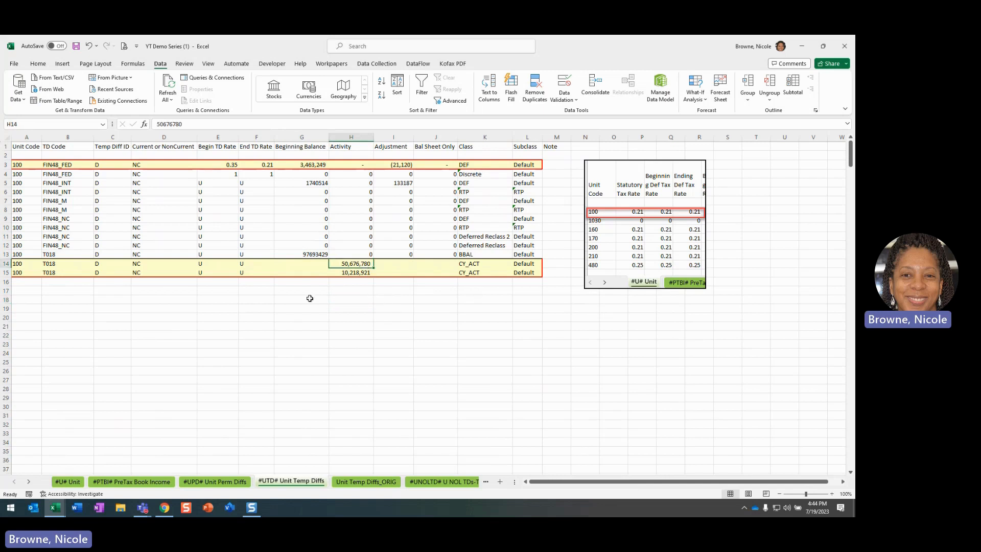
{"action": "left_click", "coordinate": [392, 307]}
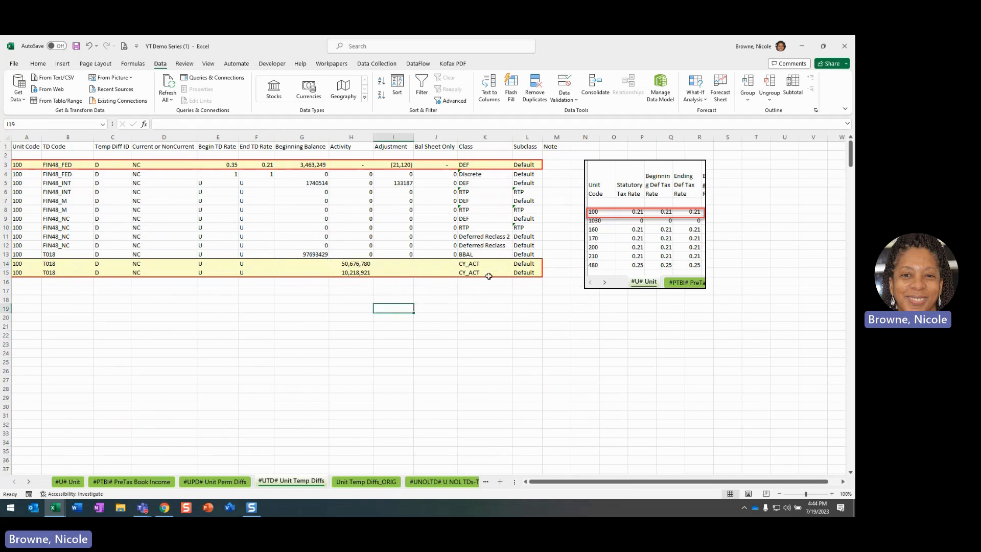
{"action": "left_click", "coordinate": [467, 266]}
{"action": "left_click", "coordinate": [521, 266]}
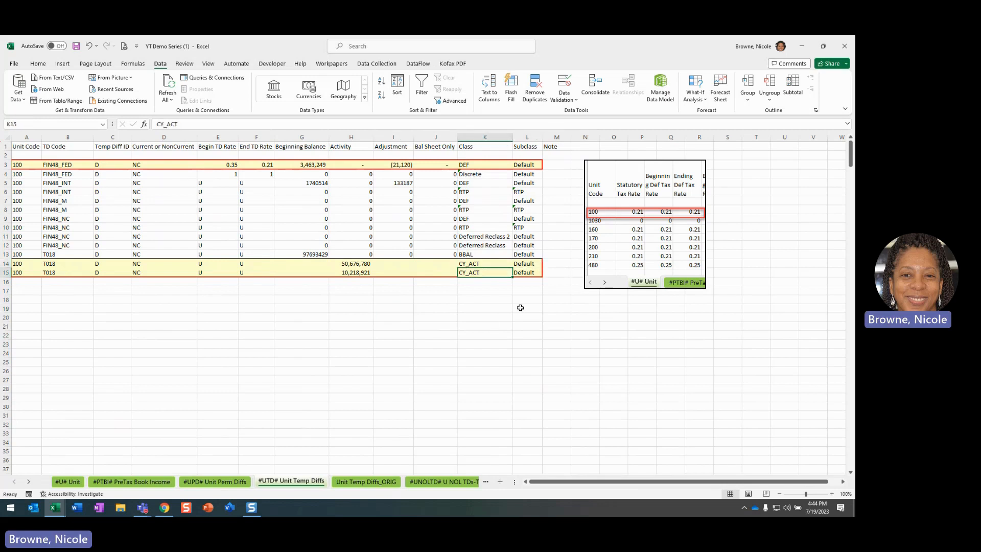
{"action": "left_click", "coordinate": [531, 274]}
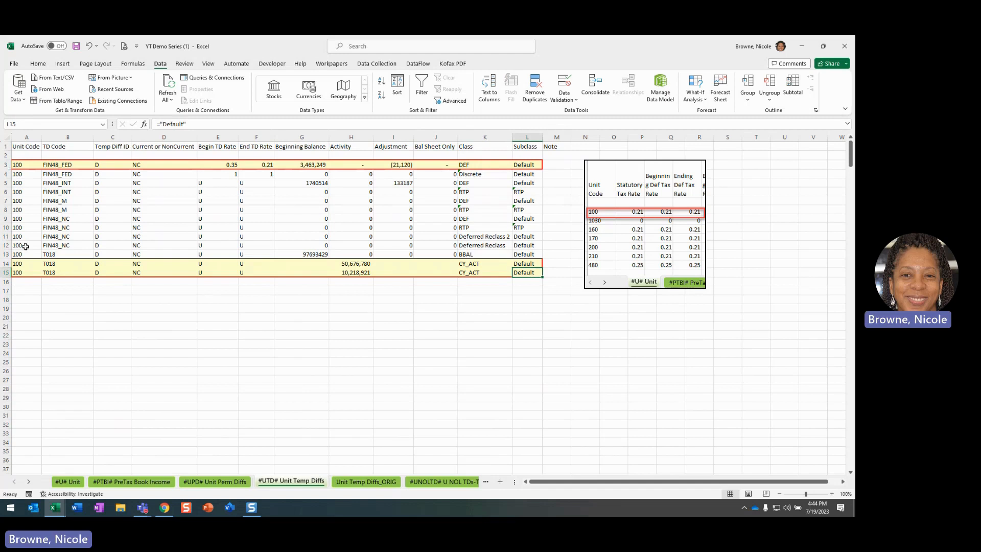
{"action": "left_click", "coordinate": [508, 316]}
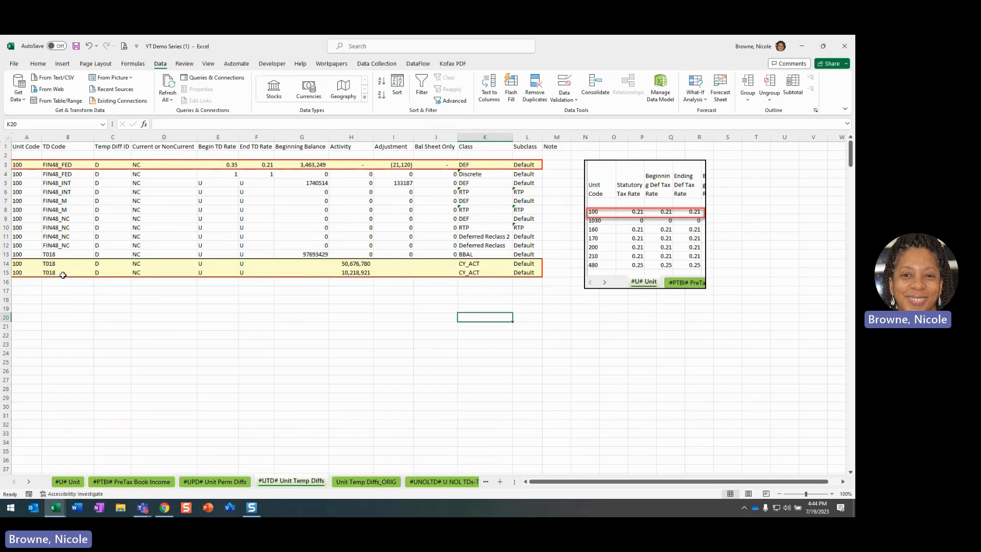
{"action": "left_click", "coordinate": [358, 274]}
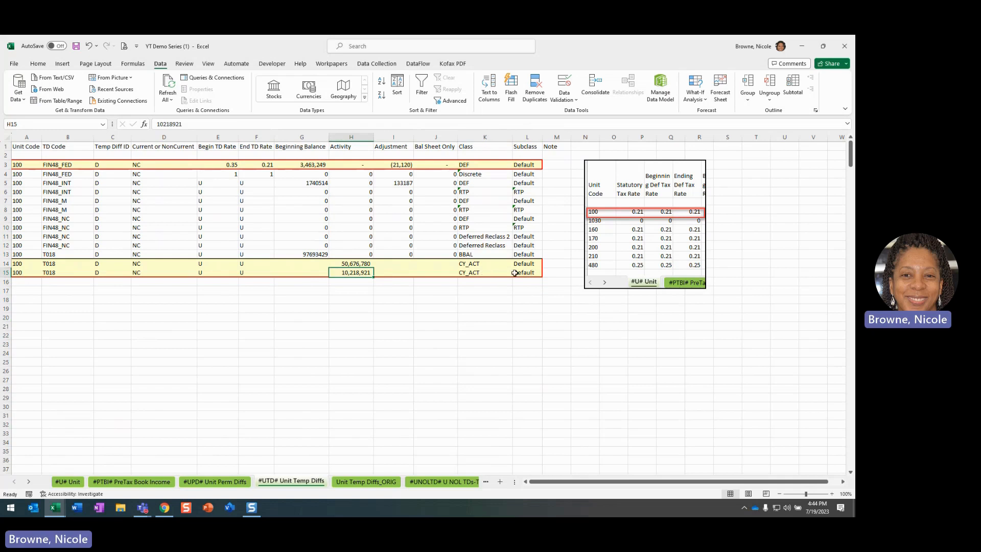
{"action": "left_click", "coordinate": [360, 264]}
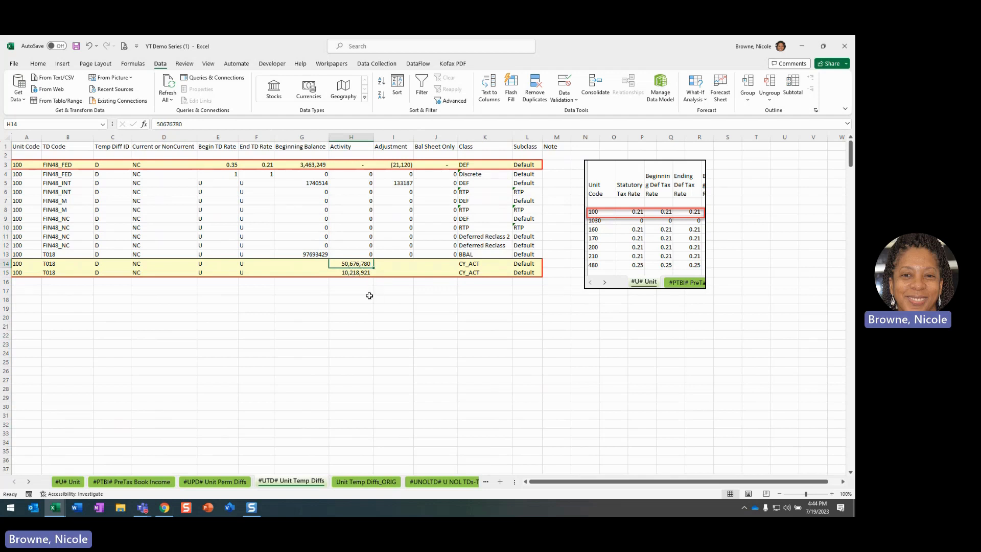
{"action": "left_click", "coordinate": [354, 273]}
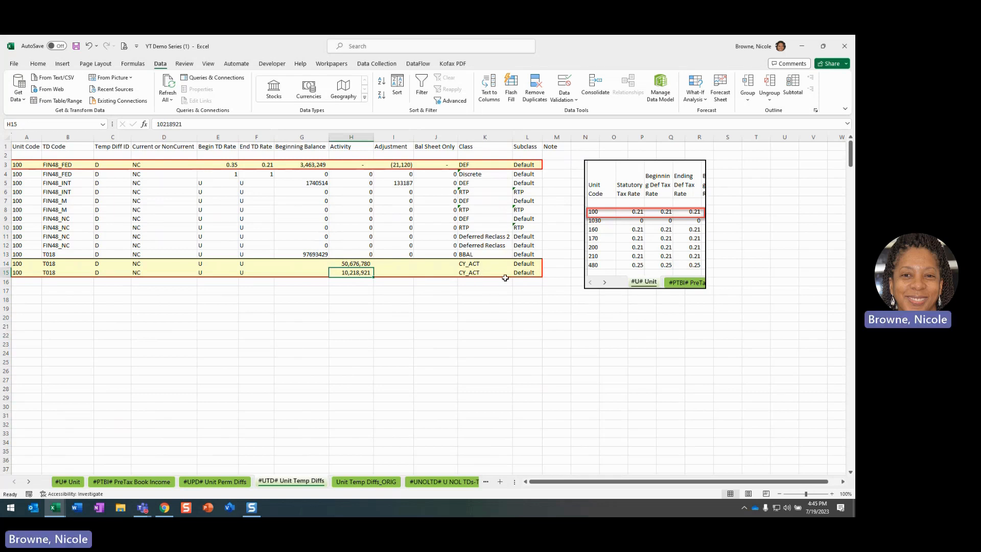
Step: Change the Subclass of the second highlighted T018 row, row 15, to Default2
{"action": "left_click", "coordinate": [524, 271]}
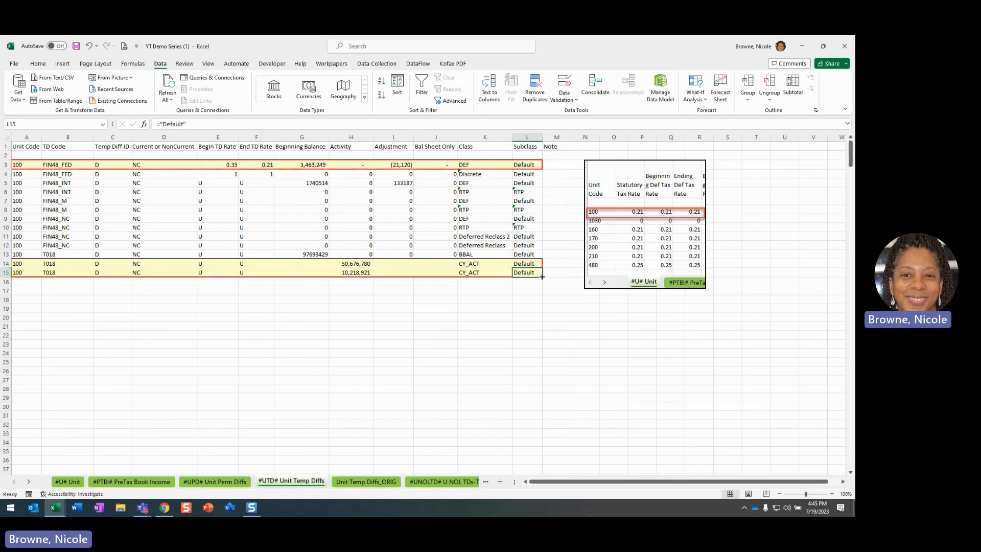
{"action": "left_click", "coordinate": [183, 125]}
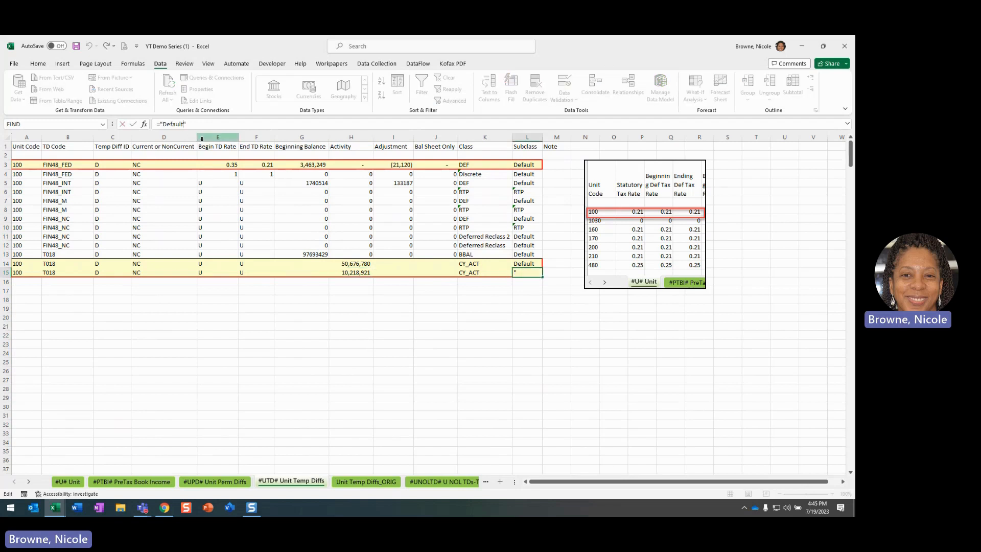
{"action": "type", "text": "2"}
{"action": "key", "text": "Return"}
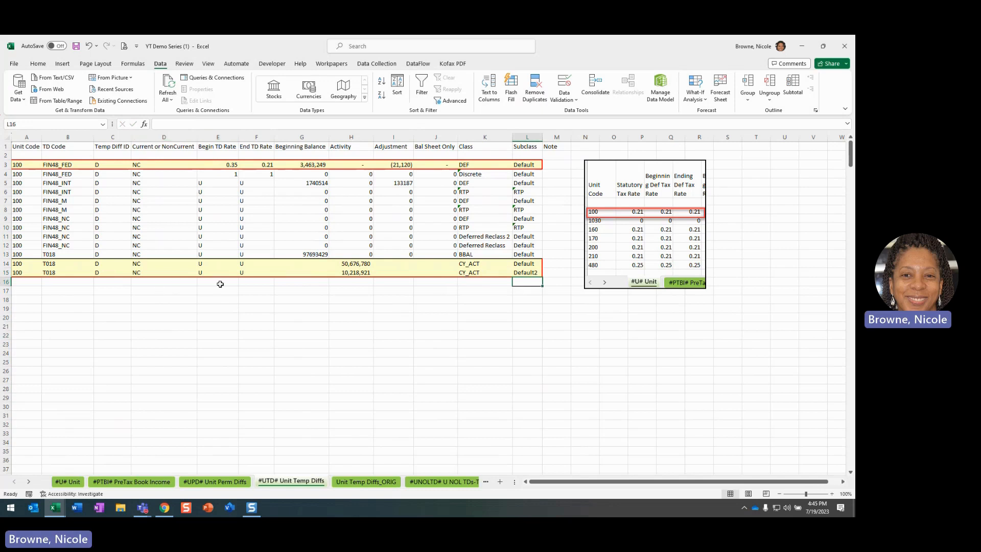
{"action": "key", "text": "Up"}
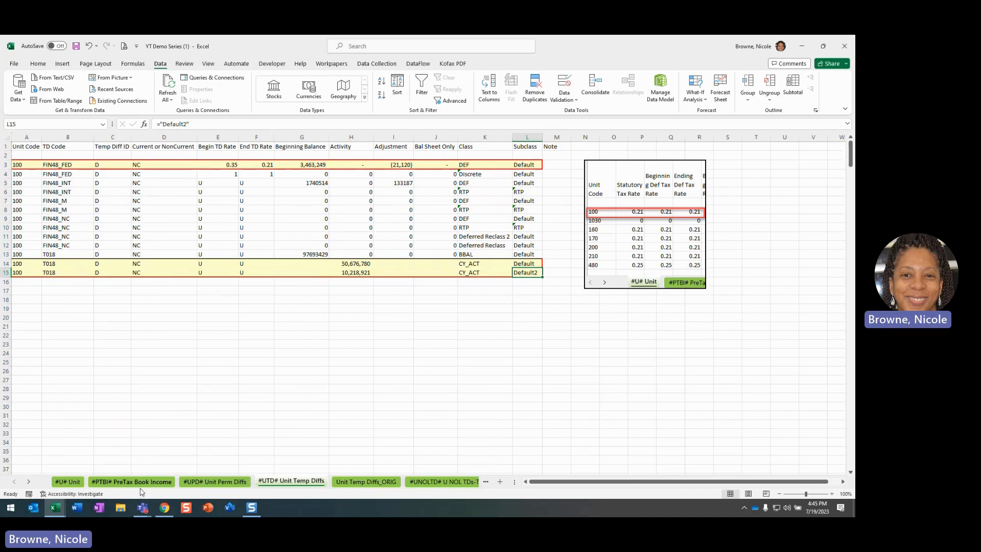
Step: On the U NOL TDs-Tax Basis sheet, move the row 3 and 4 Beginning Balance amounts to Activity and fit that column's width
{"action": "left_click", "coordinate": [431, 481]}
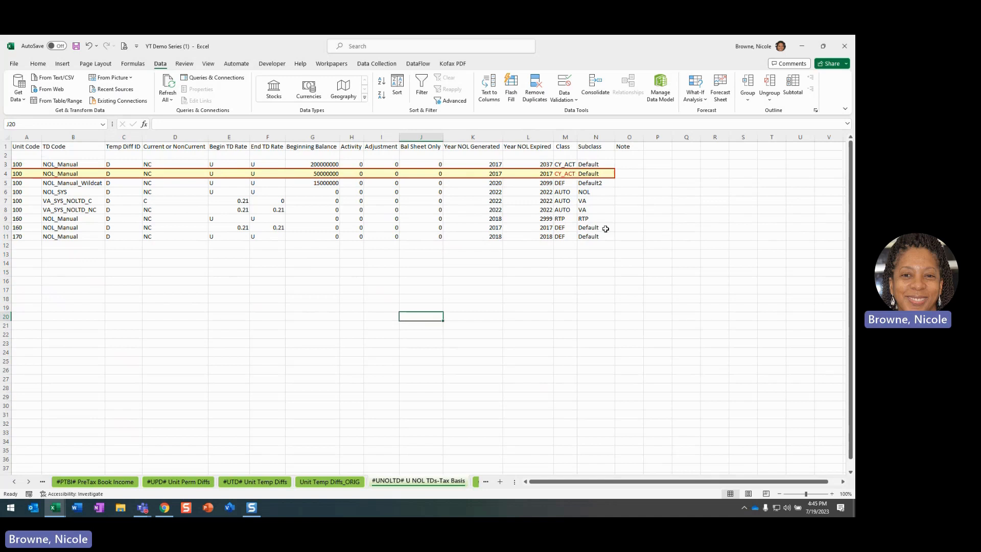
{"action": "left_click_drag", "start_coordinate": [313, 163], "coordinate": [323, 179]}
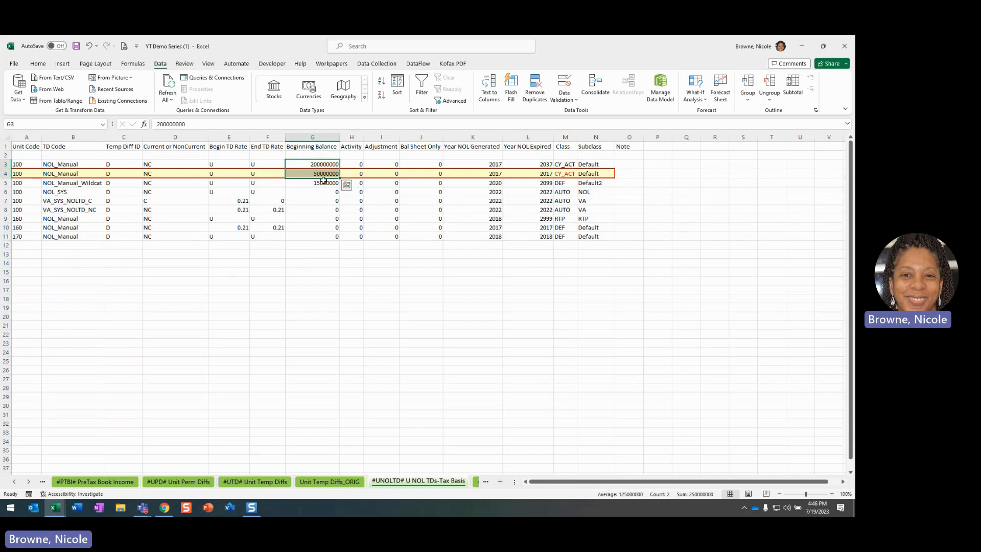
{"action": "key", "text": "ctrl+c"}
{"action": "left_click", "coordinate": [353, 164]}
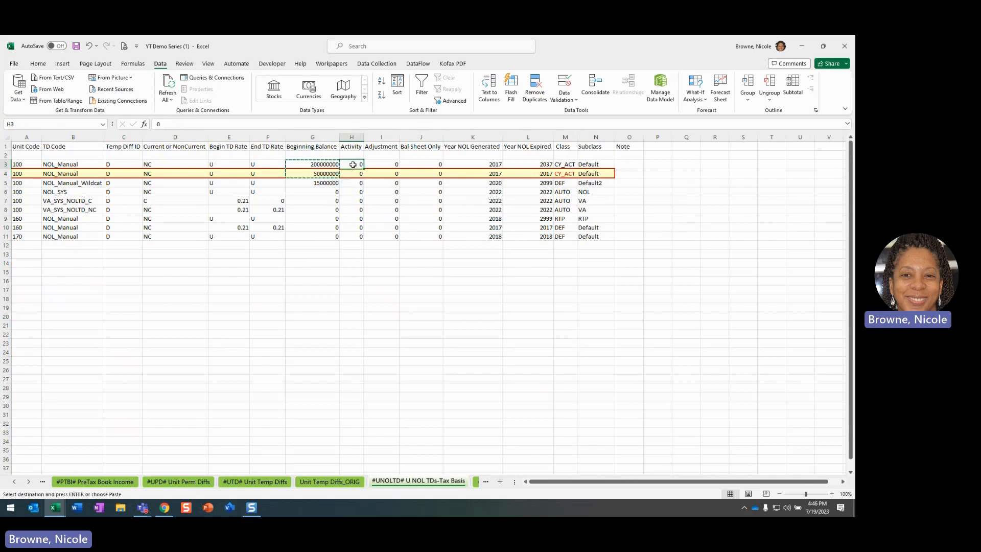
{"action": "key", "text": "Return"}
{"action": "left_click", "coordinate": [313, 166]}
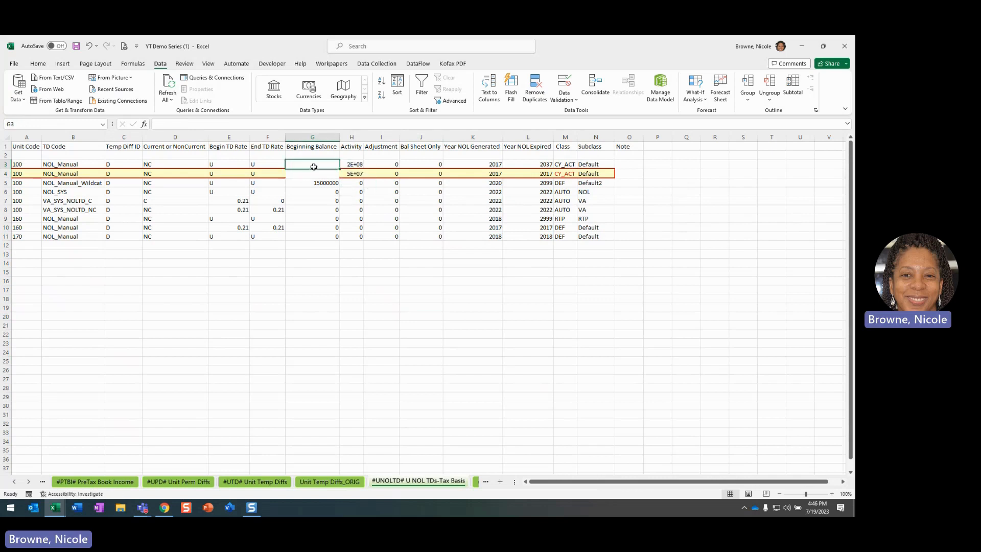
{"action": "left_click_drag", "start_coordinate": [391, 167], "coordinate": [432, 176]}
{"action": "left_click", "coordinate": [383, 236]}
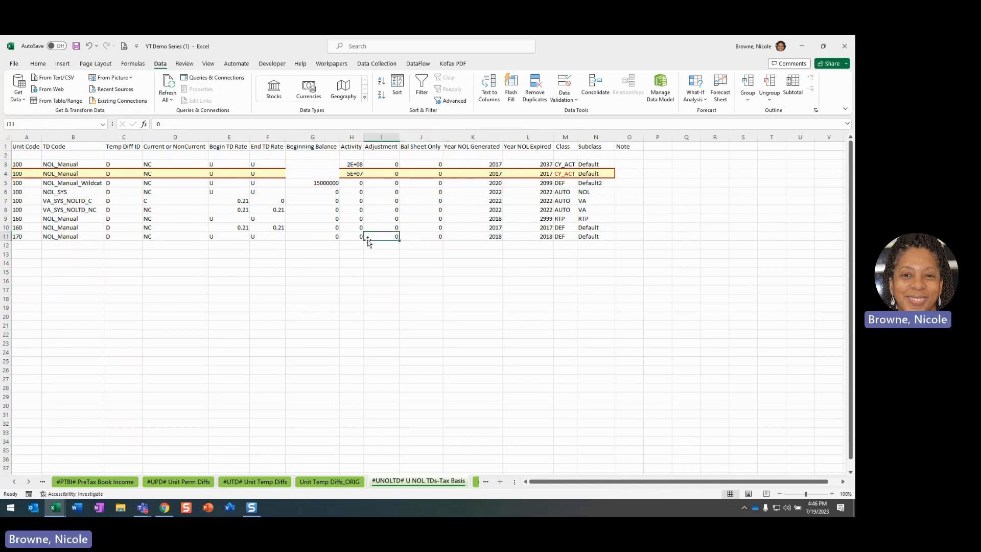
{"action": "double_click", "coordinate": [364, 137]}
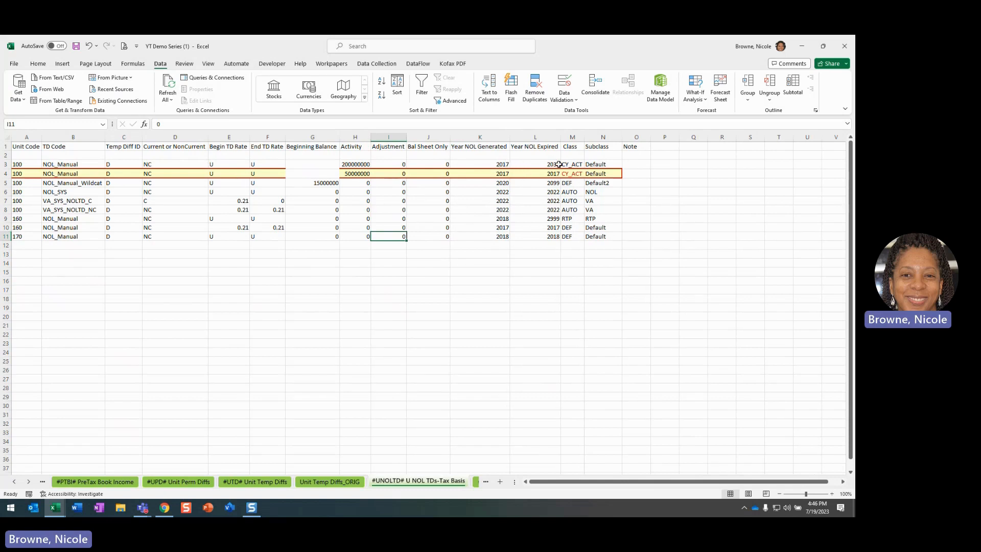
Step: Fill the Year NOL Generated and Year NOL Expired columns with the theme orange color
{"action": "left_click", "coordinate": [501, 162]}
{"action": "left_click", "coordinate": [554, 165]}
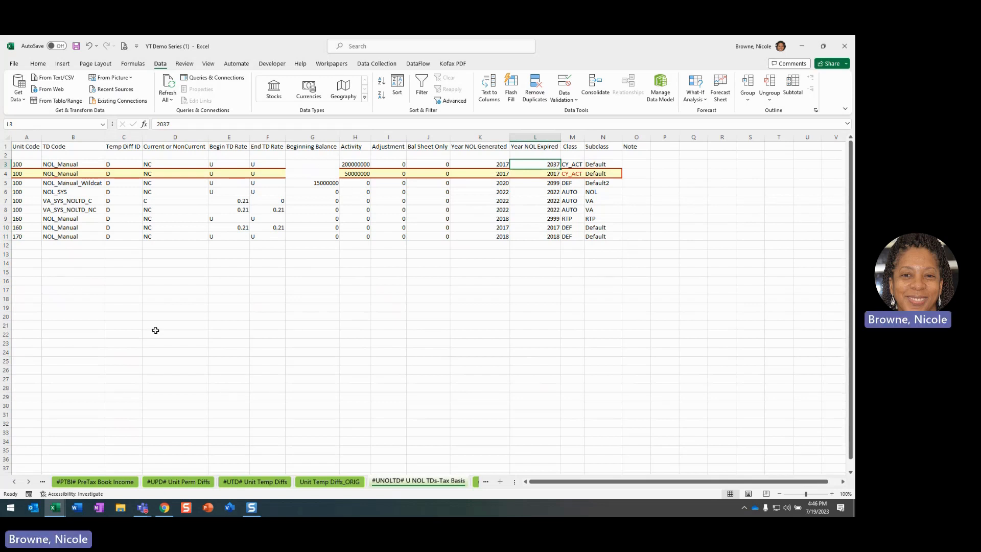
{"action": "left_click_drag", "start_coordinate": [491, 137], "coordinate": [531, 136]}
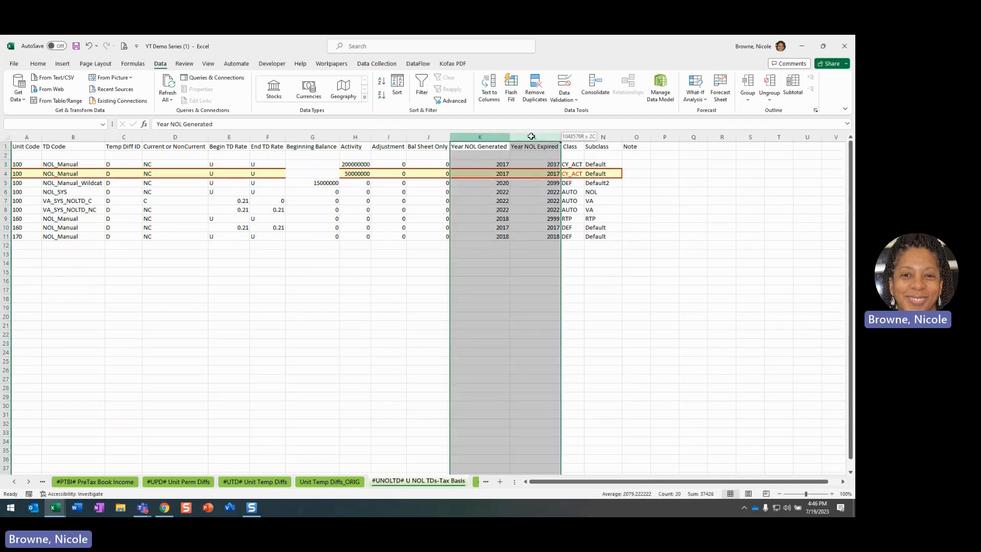
{"action": "left_click", "coordinate": [38, 64]}
{"action": "left_click", "coordinate": [161, 95]}
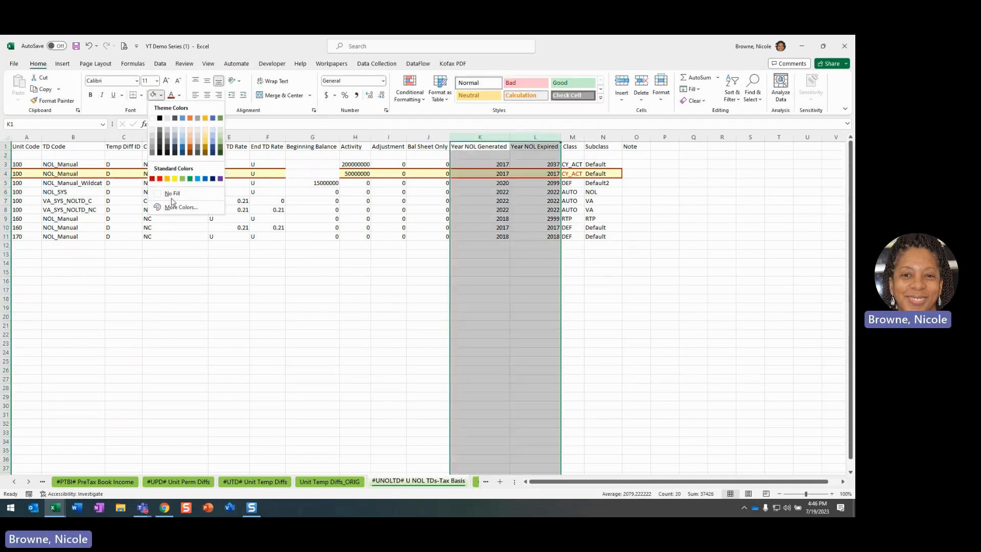
{"action": "left_click", "coordinate": [190, 118]}
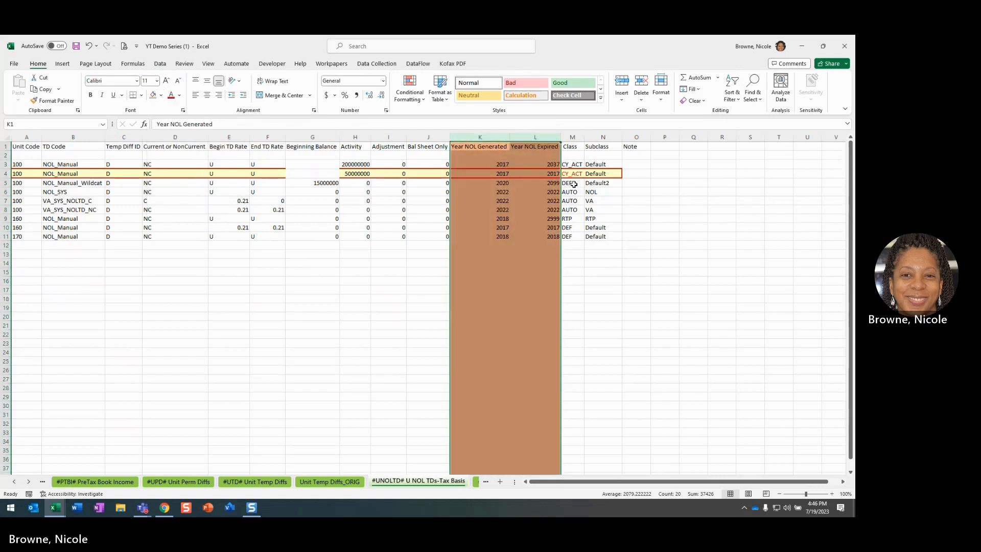
{"action": "left_click", "coordinate": [738, 300]}
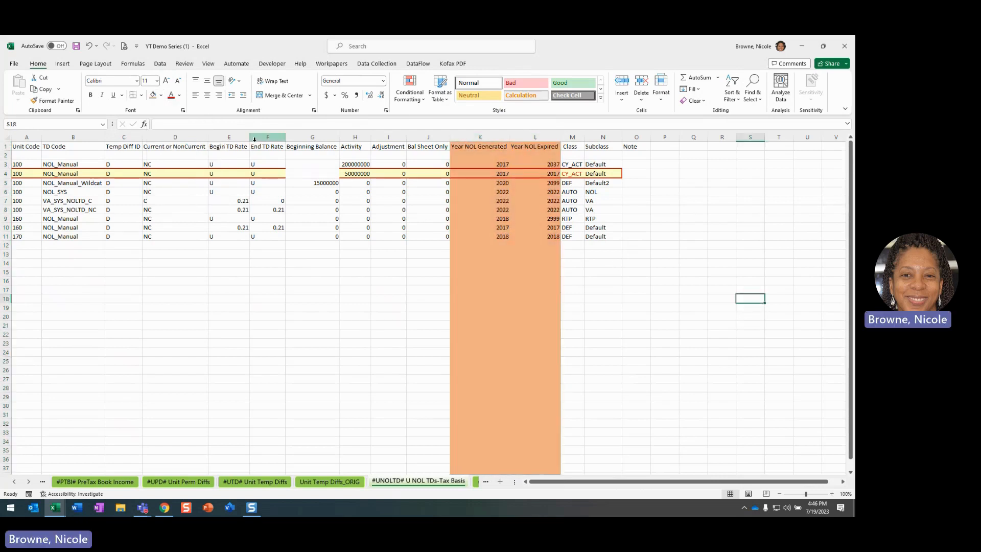
Step: Shade the Year NOL Generated and Year NOL Expired columns with a lighter tint of orange
{"action": "left_click_drag", "start_coordinate": [477, 138], "coordinate": [535, 136]}
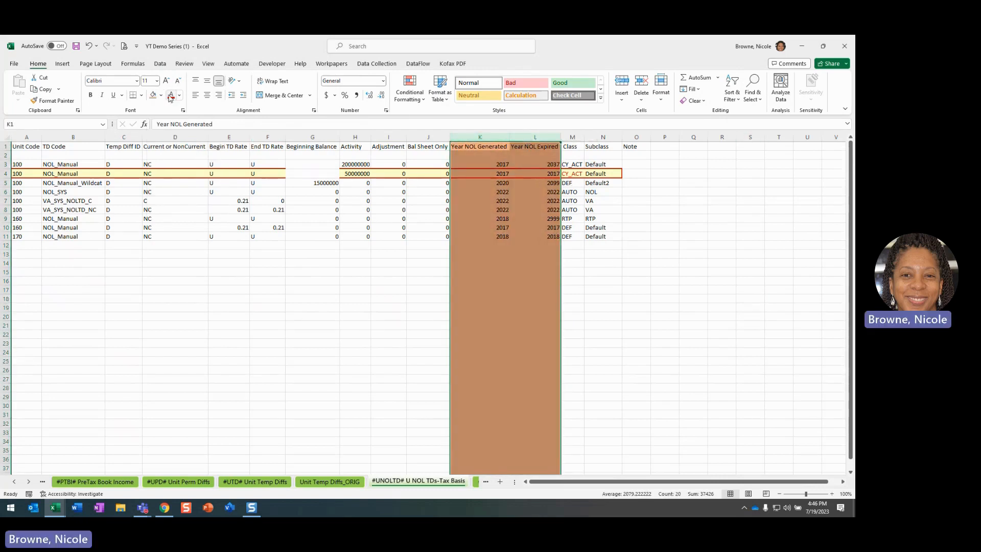
{"action": "left_click", "coordinate": [161, 95]}
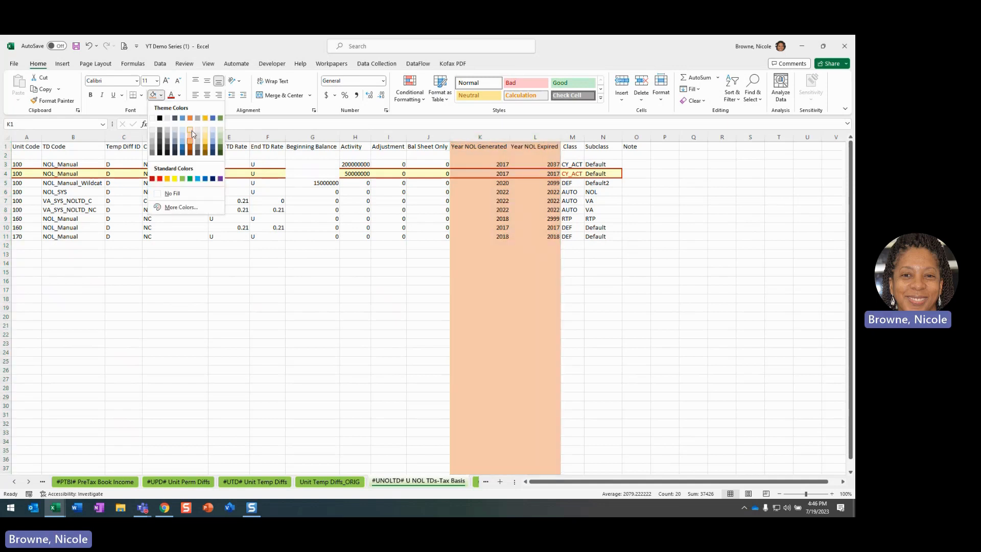
{"action": "left_click", "coordinate": [192, 133]}
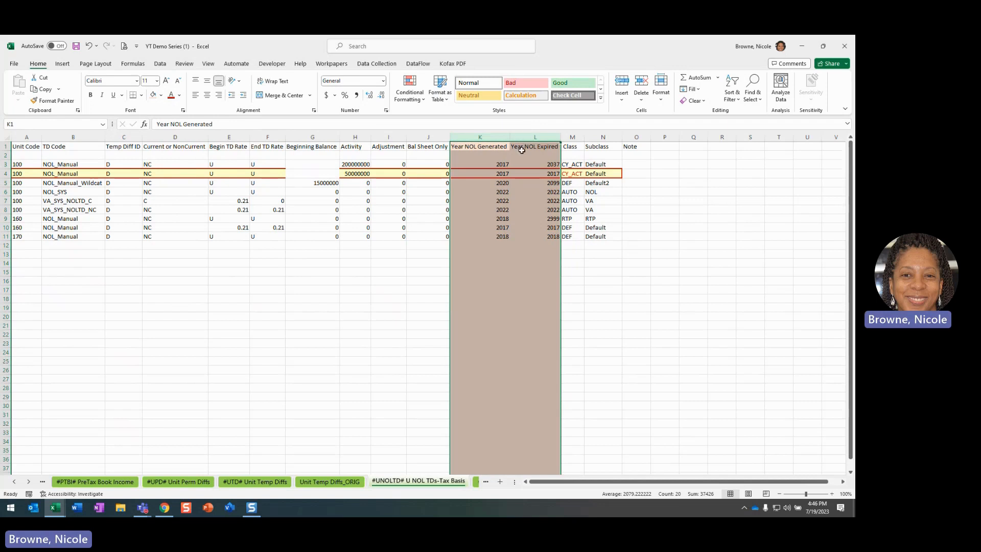
{"action": "left_click", "coordinate": [664, 289]}
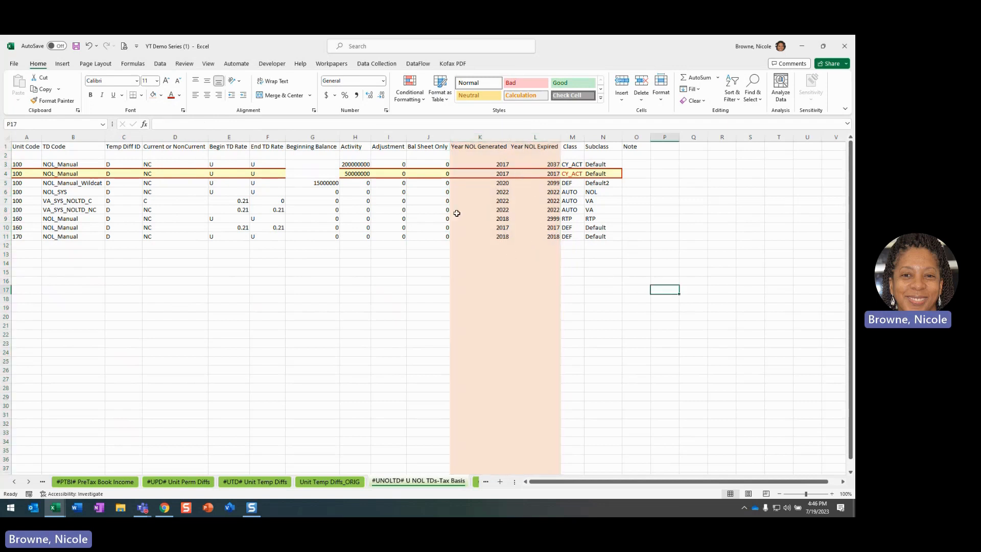
Step: Change the Subclass of the highlighted NOL_Manual row, row 4, to Default2
{"action": "left_click", "coordinate": [606, 173]}
{"action": "double_click", "coordinate": [615, 174]}
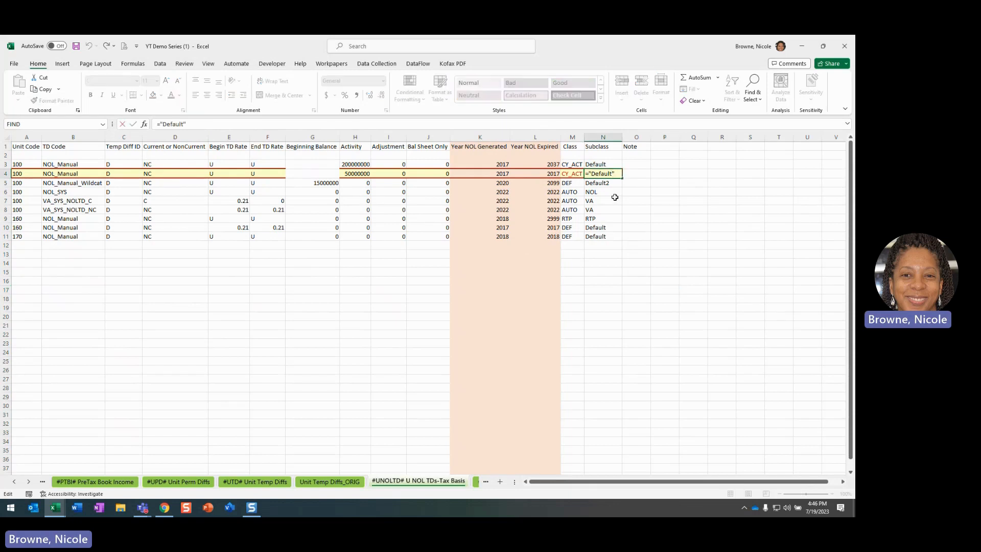
{"action": "key", "text": "Return"}
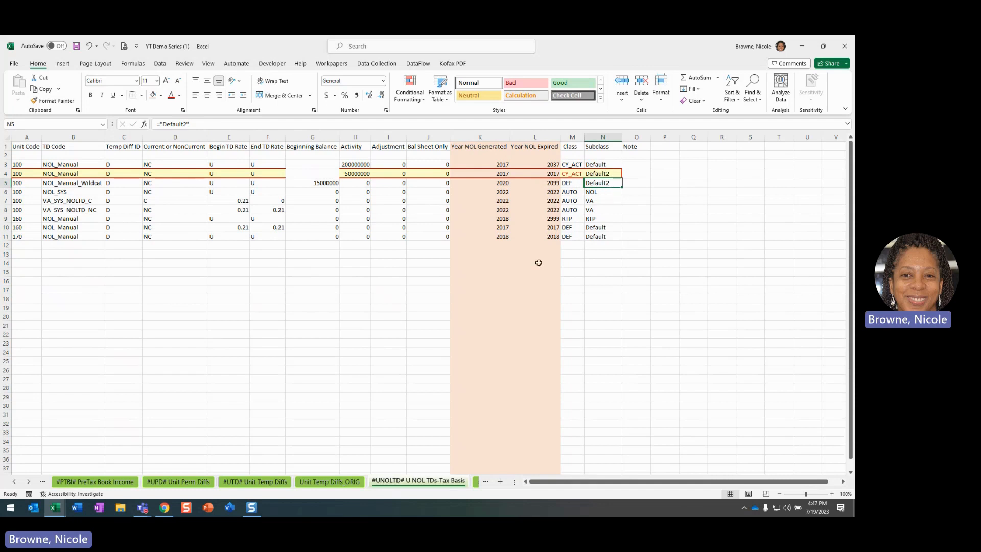
Step: Restore the row 4 Subclass to Default by copying the Subclass entry from row 3
{"action": "left_click", "coordinate": [607, 167]}
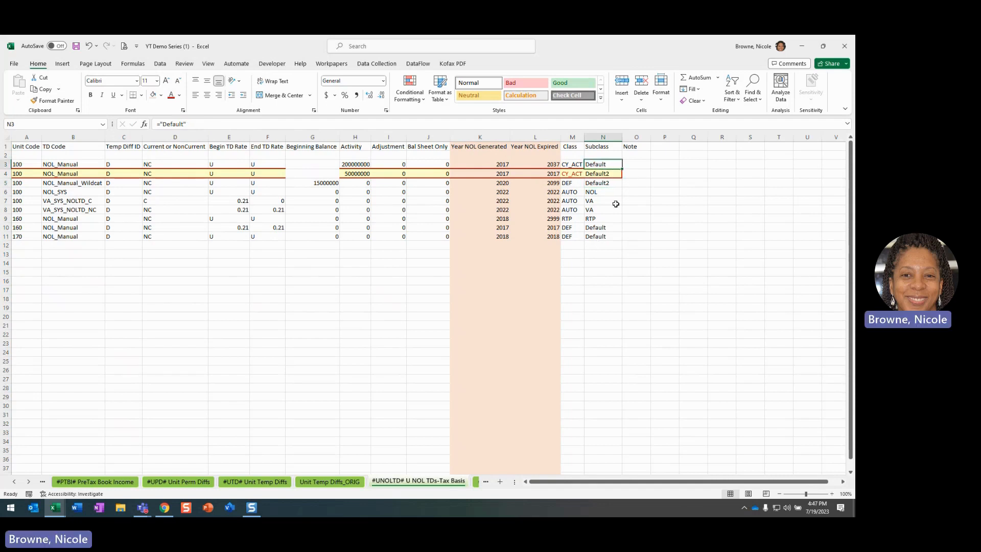
{"action": "key", "text": "ctrl+c"}
{"action": "left_click", "coordinate": [607, 176]}
{"action": "key", "text": "ctrl+v"}
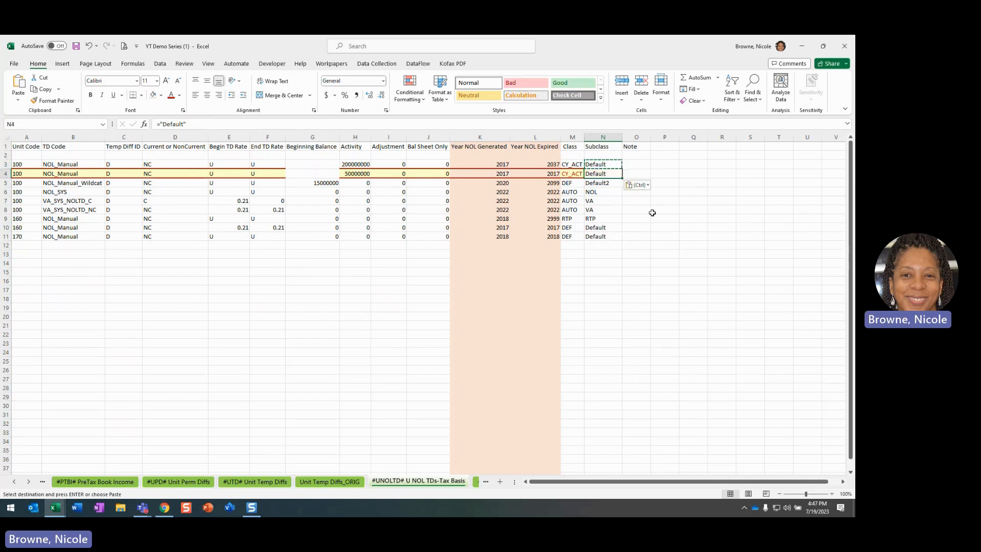
{"action": "left_click", "coordinate": [618, 260]}
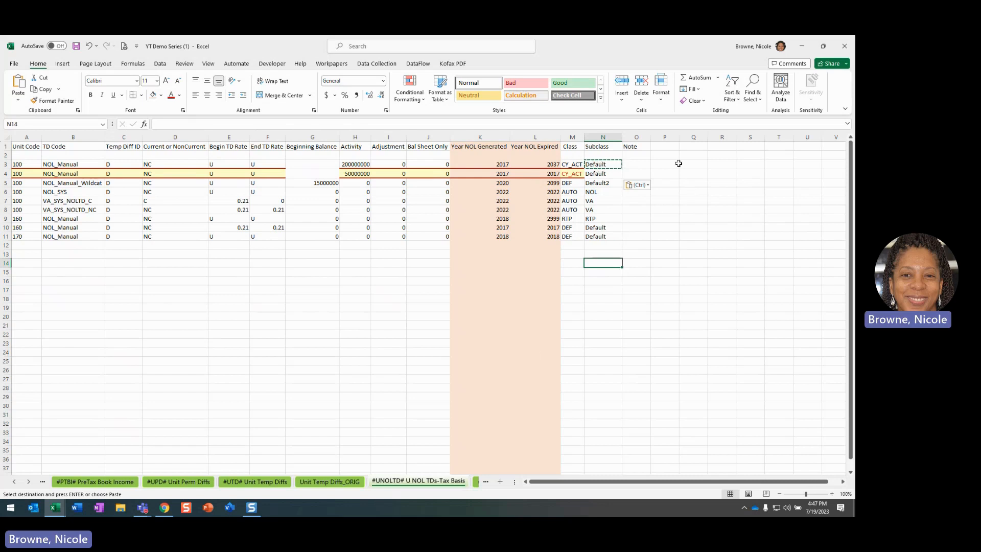
Step: Widen the Note column slightly and enter =CONCAT(A3,B3,M3,N3) in its row 3 cell to combine Unit Code, TD Code, Class and Subclass
{"action": "left_click_drag", "start_coordinate": [652, 140], "coordinate": [659, 139]}
{"action": "left_click", "coordinate": [641, 165]}
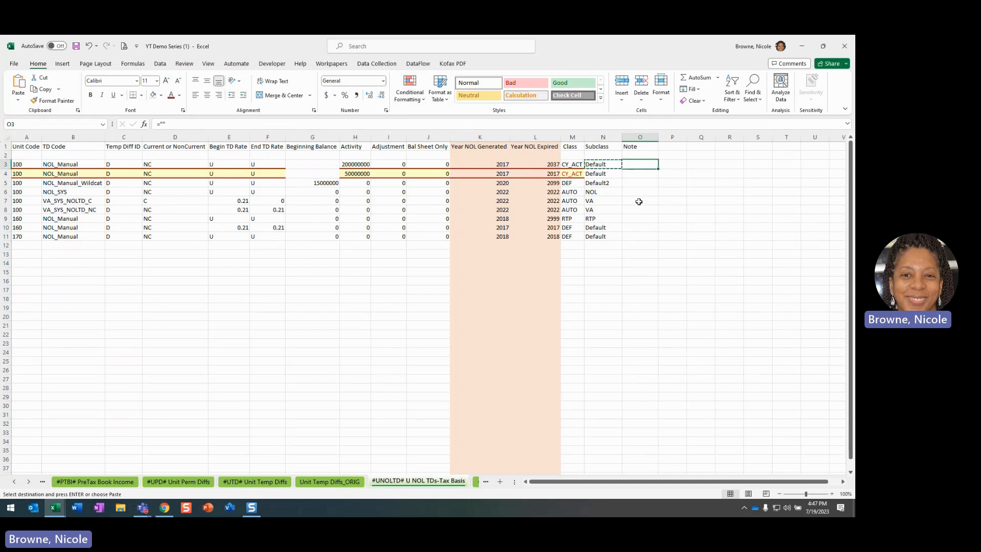
{"action": "type", "text": "=CONC"}
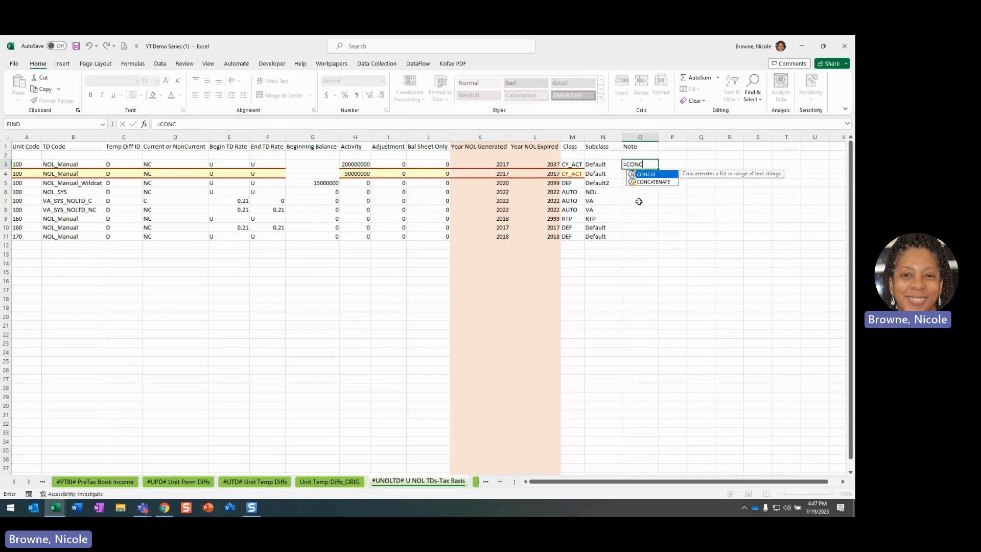
{"action": "key", "text": "Tab"}
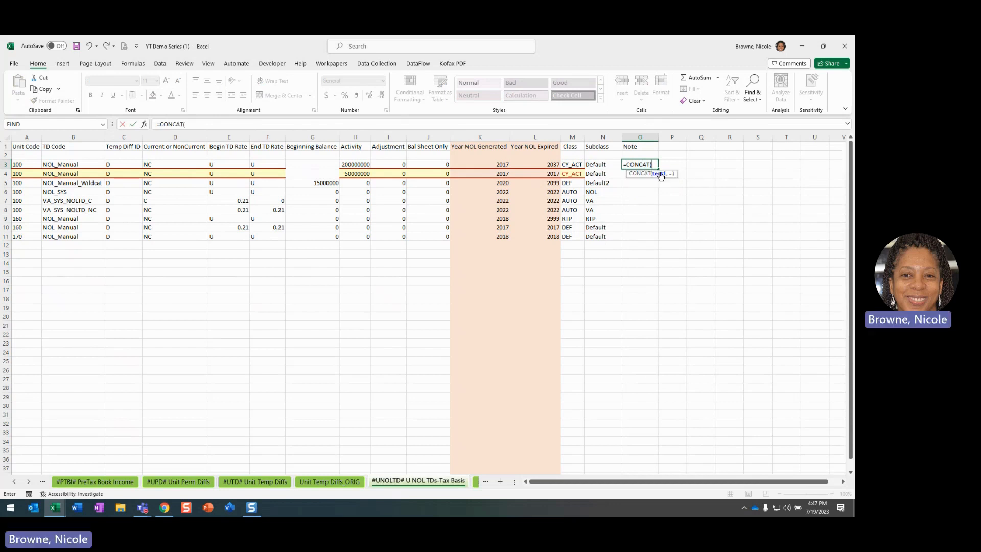
{"action": "left_click", "coordinate": [25, 165]}
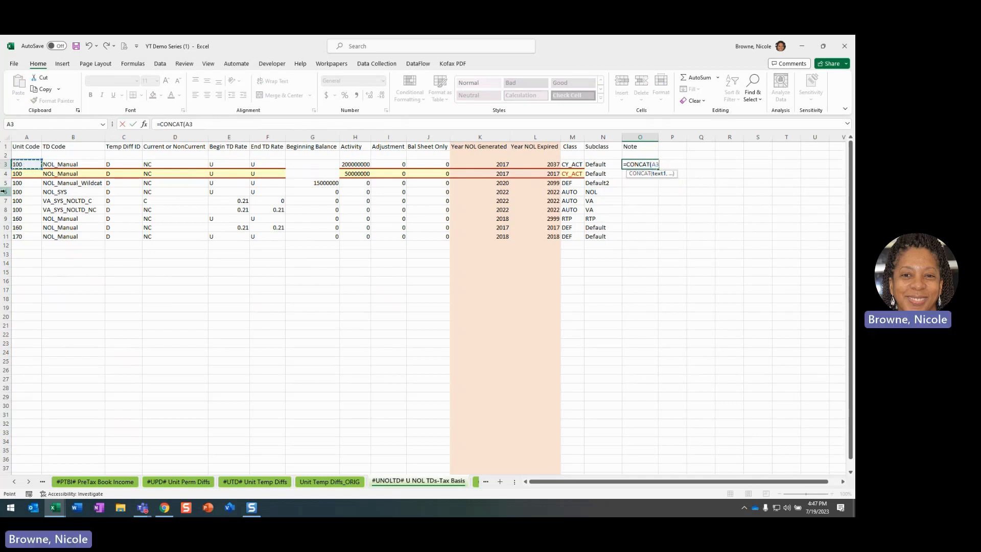
{"action": "type", "text": ","}
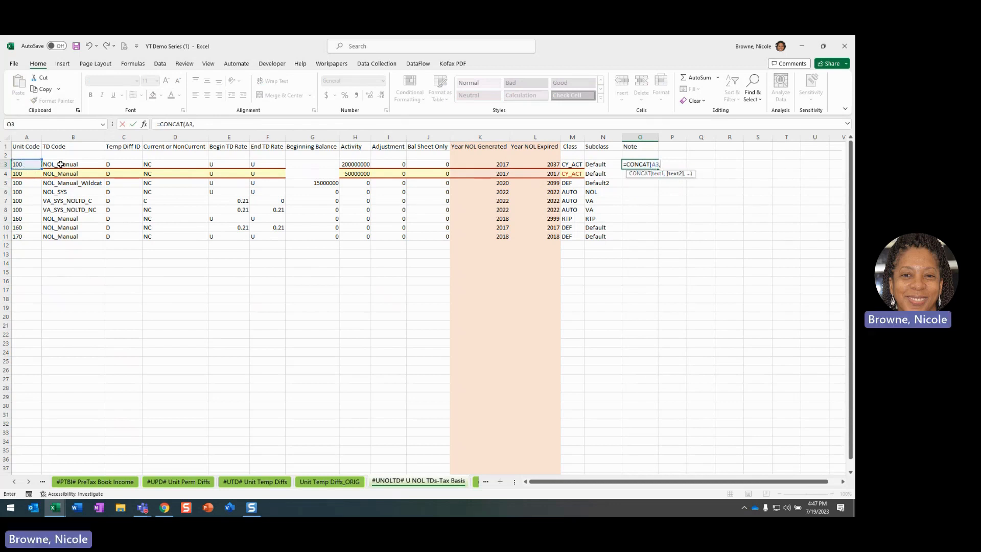
{"action": "left_click", "coordinate": [59, 161]}
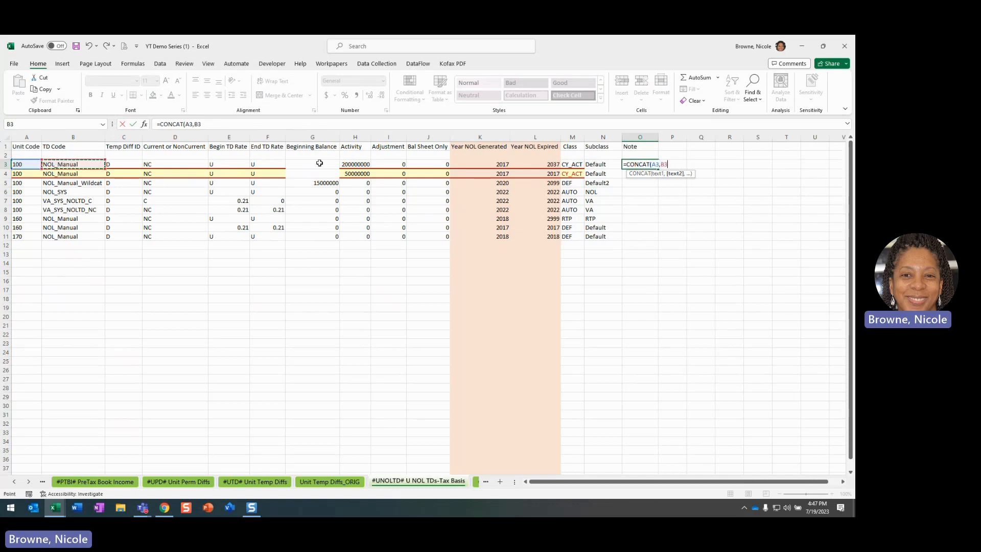
{"action": "type", "text": ","}
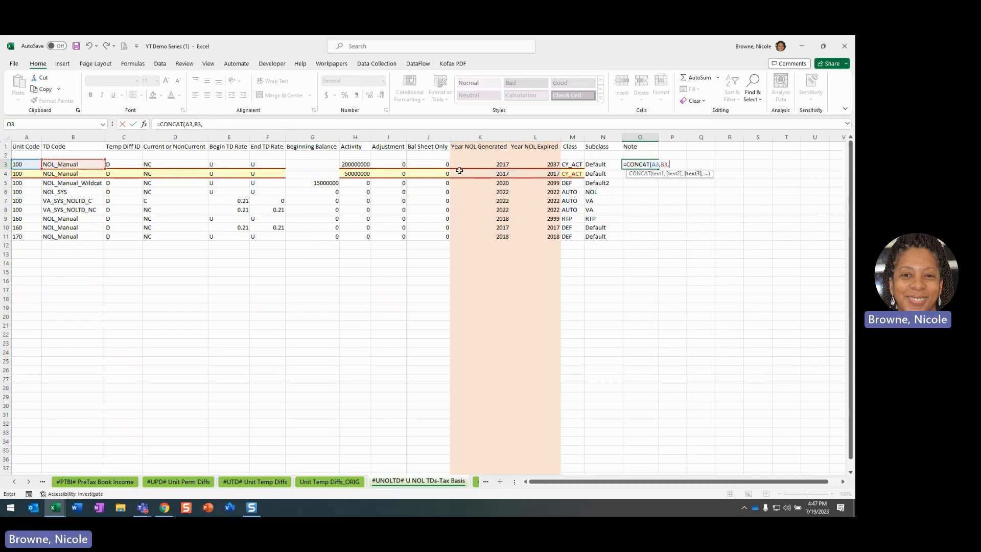
{"action": "left_click", "coordinate": [564, 166]}
{"action": "type", "text": ","}
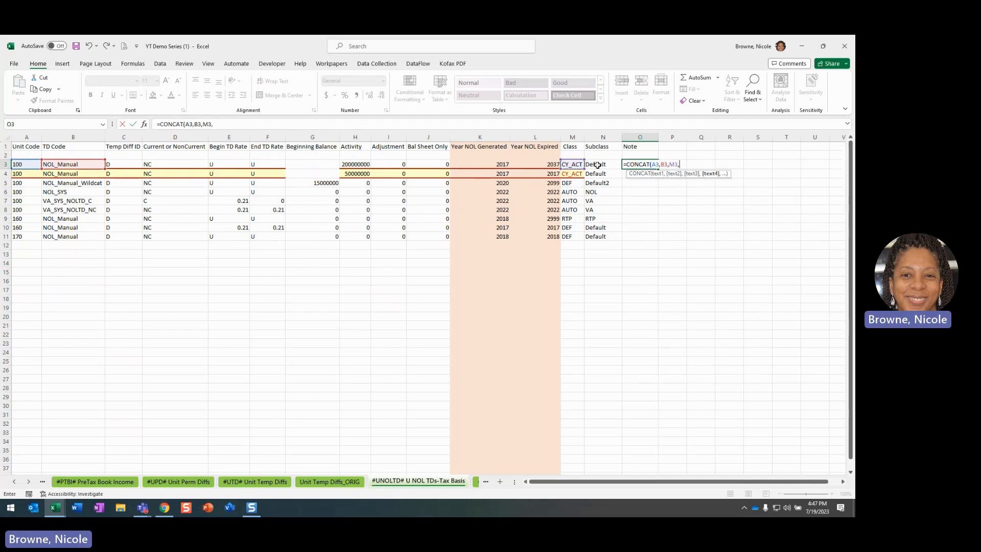
{"action": "left_click", "coordinate": [587, 166]}
{"action": "type", "text": ")"}
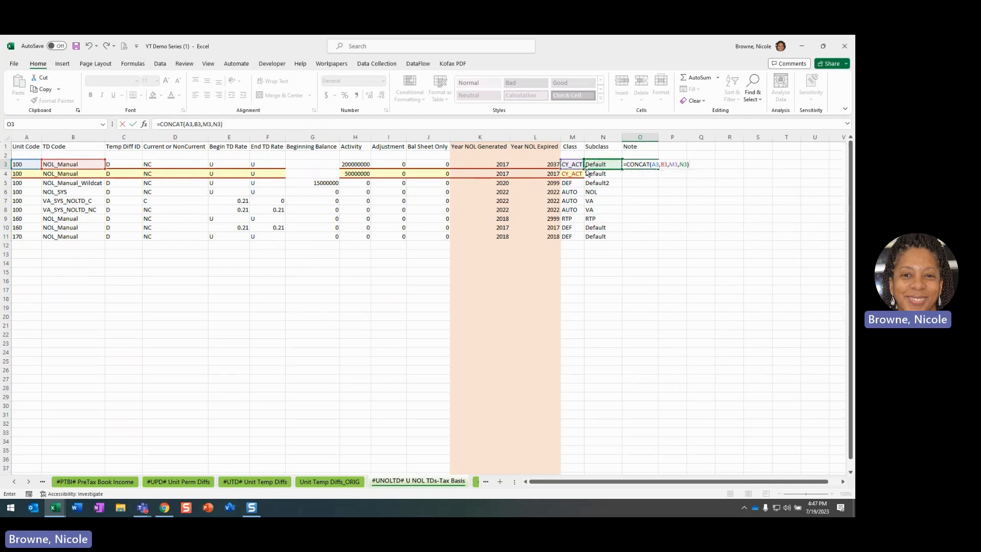
{"action": "key", "text": "Return"}
Step: Apply a conditional formatting rule that highlights duplicate values to the CONCAT cell O3
{"action": "left_click", "coordinate": [647, 163]}
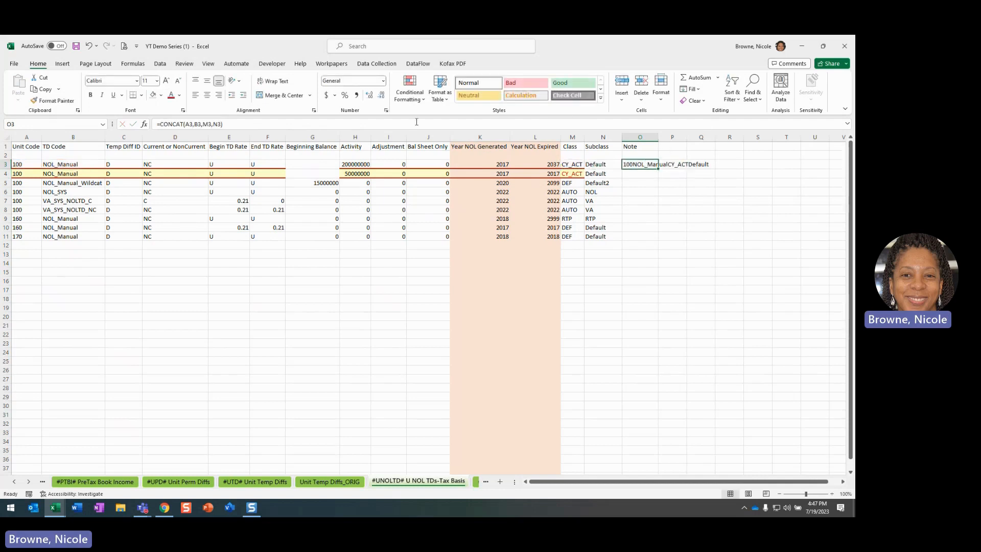
{"action": "left_click", "coordinate": [411, 92]}
{"action": "mouse_move", "coordinate": [446, 122]}
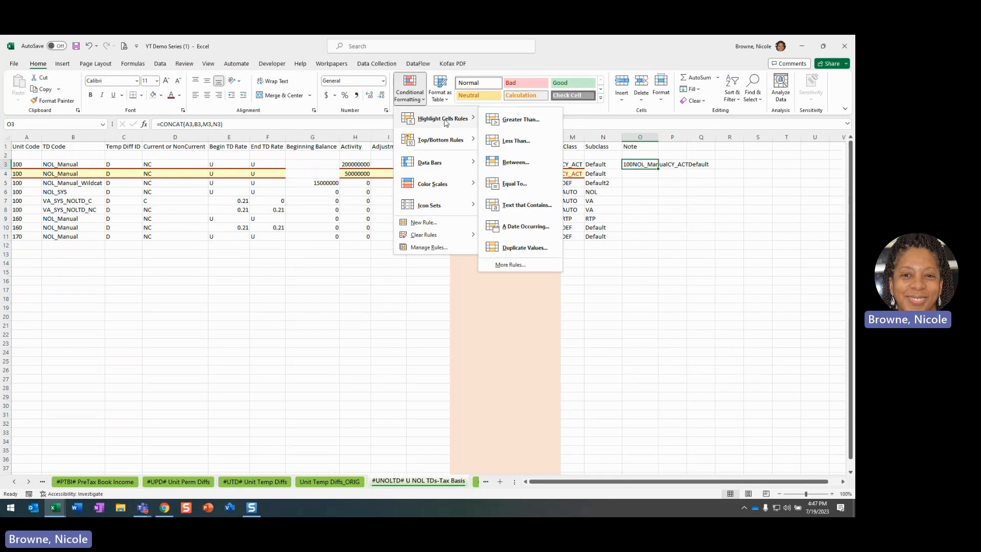
{"action": "left_click", "coordinate": [521, 249]}
{"action": "left_click", "coordinate": [453, 285]}
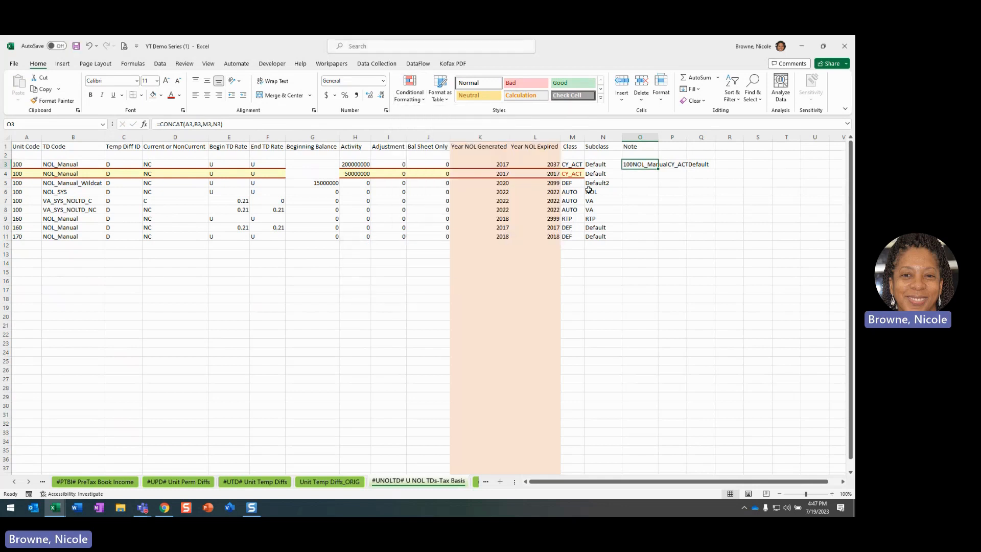
Step: Fill the CONCAT formula and its duplicate highlighting down the Note column from row 3 to row 11
{"action": "left_click_drag", "start_coordinate": [657, 169], "coordinate": [663, 240]}
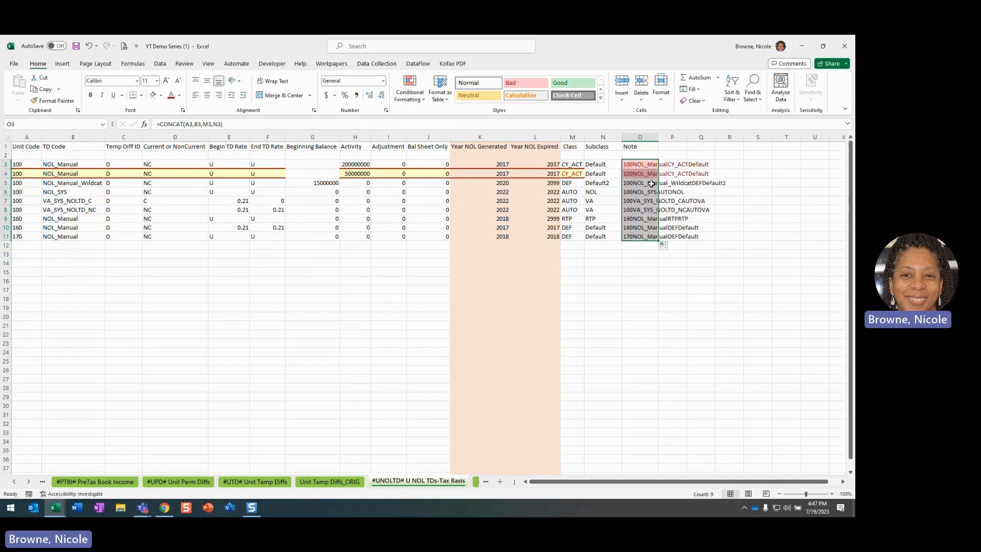
{"action": "left_click", "coordinate": [599, 174]}
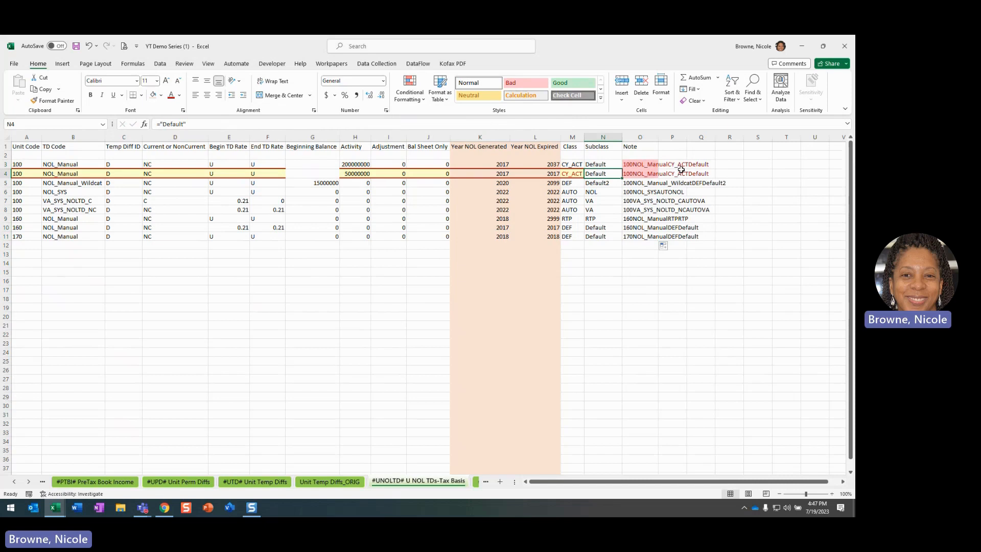
{"action": "left_click", "coordinate": [357, 164]}
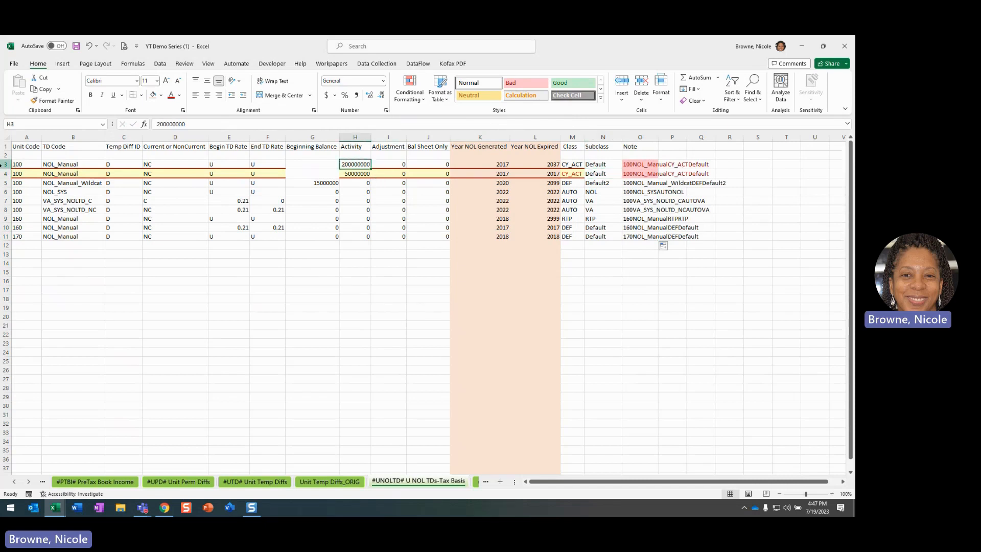
Step: Format the Activity amounts in H3 and H4 with thousands separators and no decimal places
{"action": "left_click", "coordinate": [363, 173], "text": "shift"}
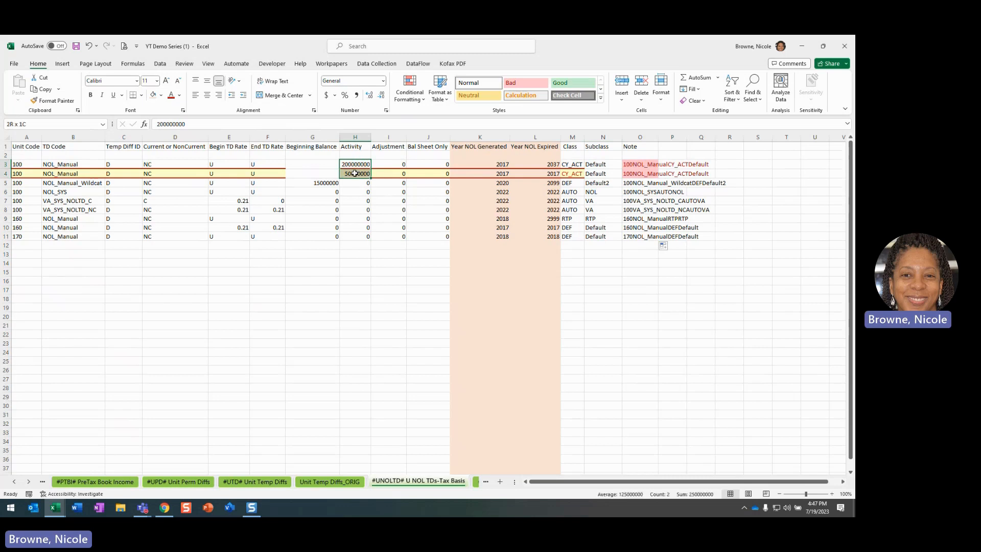
{"action": "left_click", "coordinate": [356, 95]}
{"action": "left_click", "coordinate": [381, 95]}
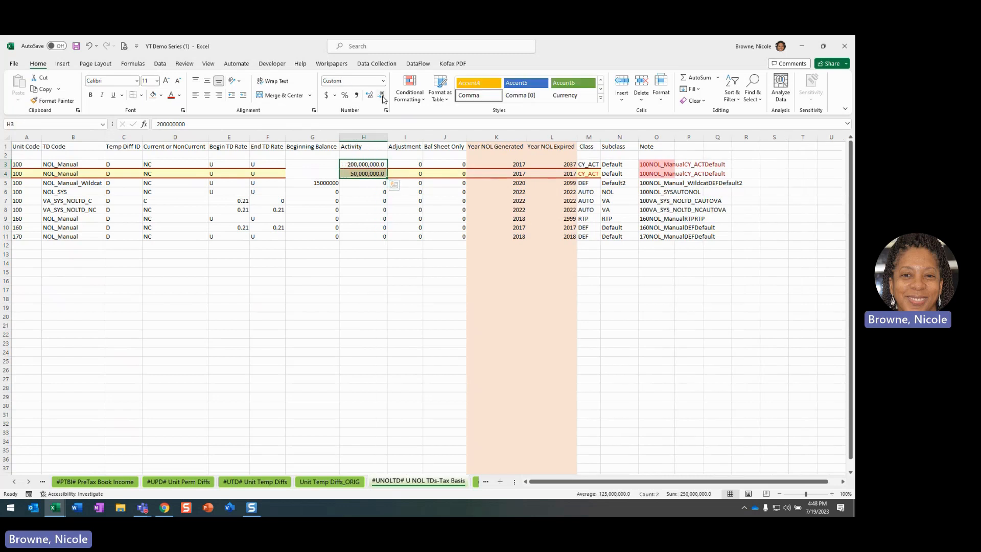
{"action": "left_click", "coordinate": [382, 95]}
{"action": "left_click", "coordinate": [349, 217]}
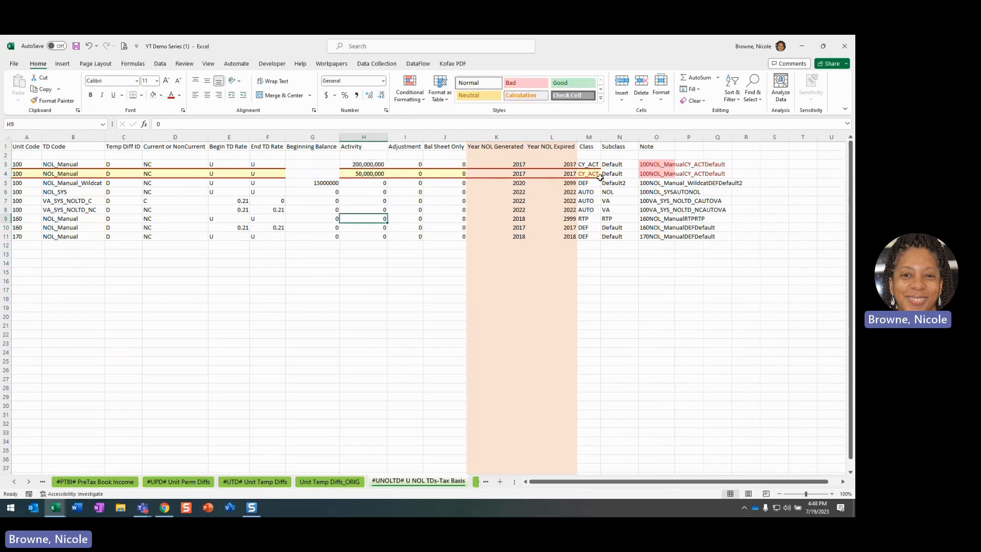
Step: Change the row 4 Subclass to Default2 by copying the Subclass entry from row 5
{"action": "left_click", "coordinate": [622, 174]}
{"action": "left_click", "coordinate": [621, 186]}
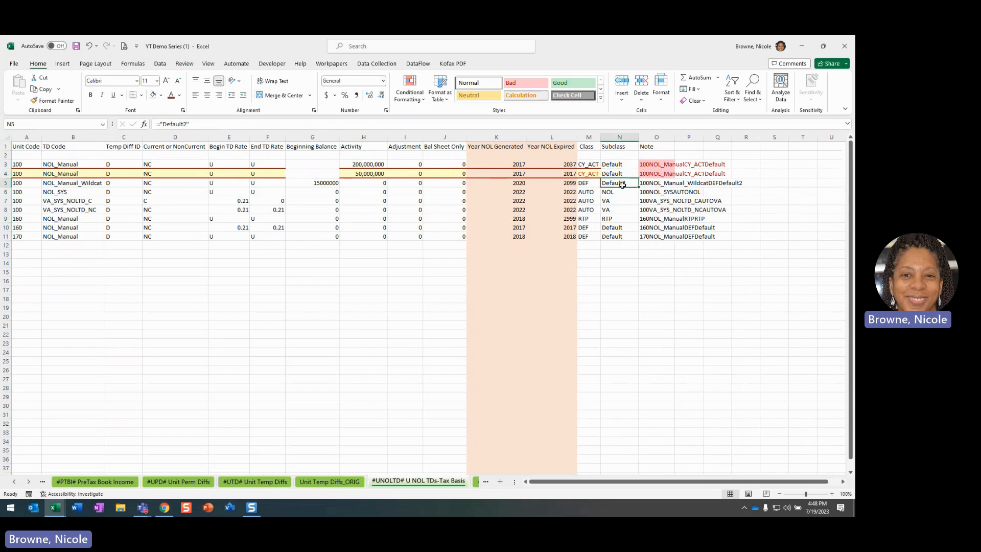
{"action": "left_click", "coordinate": [620, 174]}
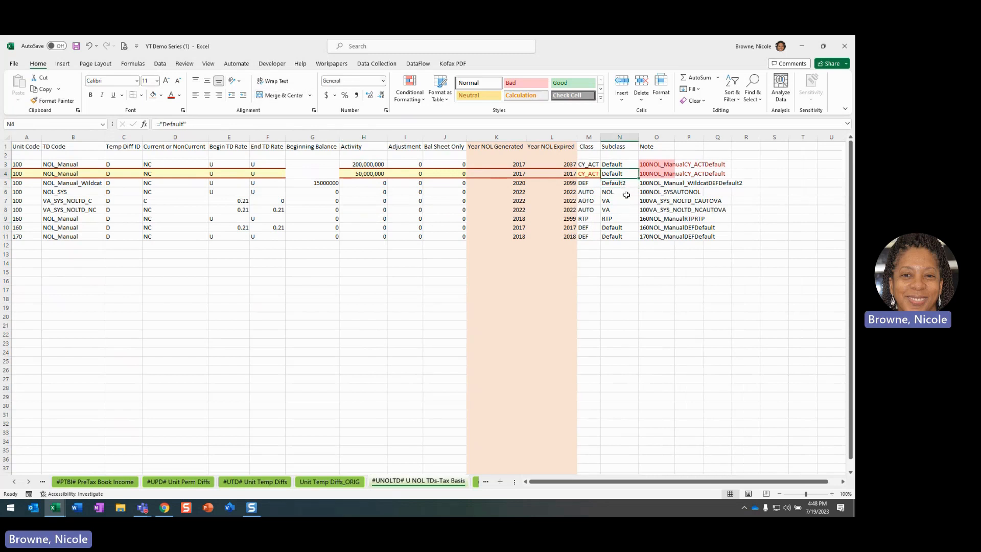
{"action": "left_click", "coordinate": [620, 183]}
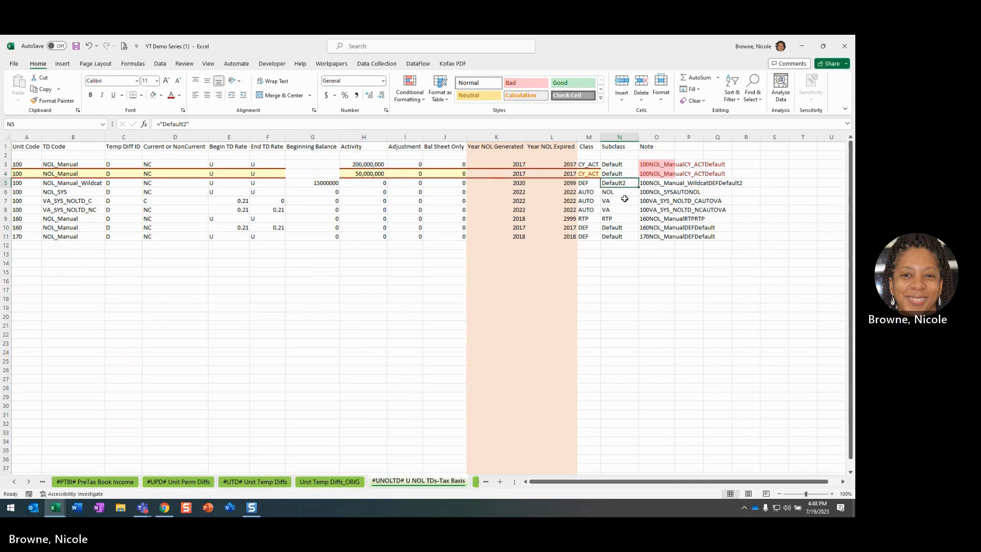
{"action": "key", "text": "ctrl+c"}
{"action": "left_click", "coordinate": [617, 174]}
{"action": "key", "text": "ctrl+v"}
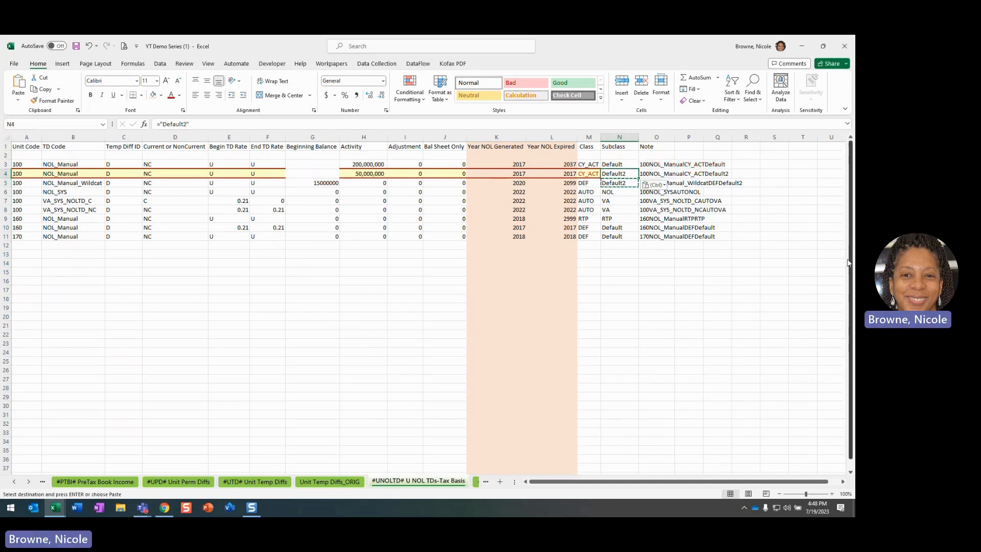
{"action": "key", "text": "Escape"}
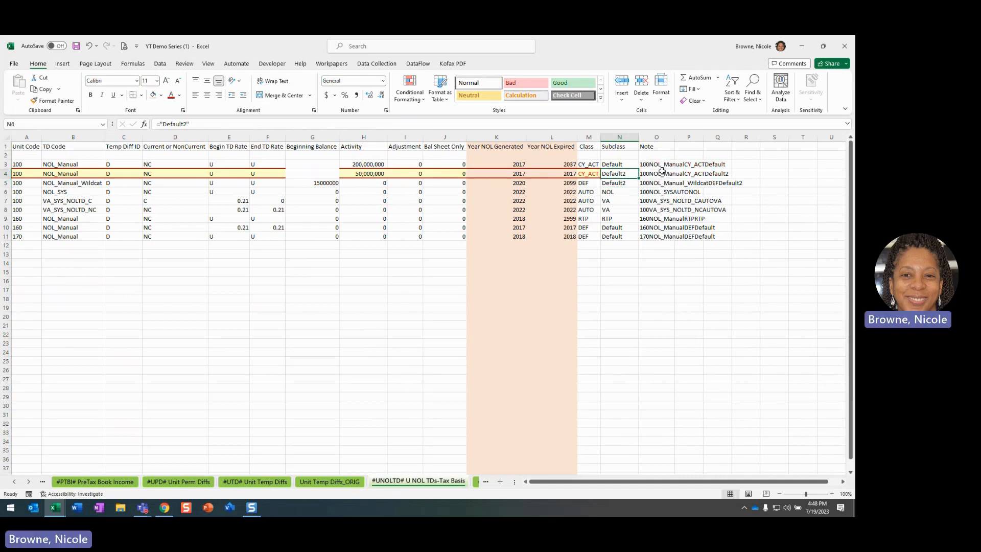
Step: Clear the CONCAT formulas from the Note column in rows 3 through 11
{"action": "left_click_drag", "start_coordinate": [658, 164], "coordinate": [665, 238]}
{"action": "key", "text": "Delete"}
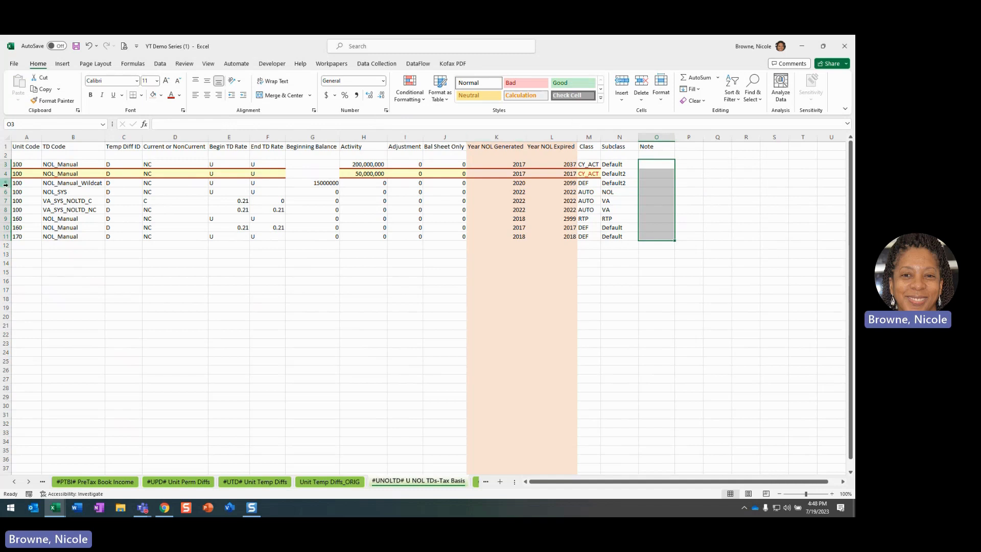
{"action": "left_click_drag", "start_coordinate": [16, 183], "coordinate": [632, 237]}
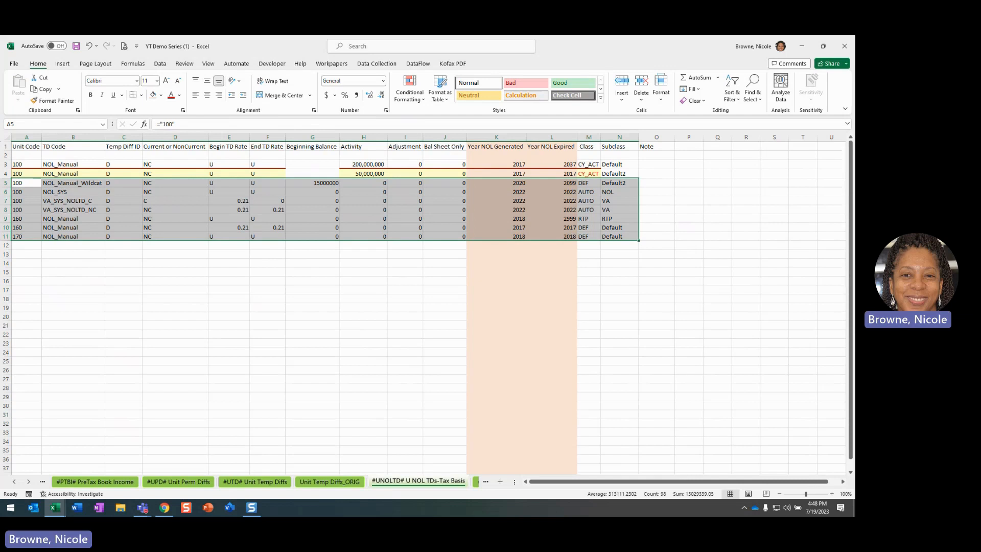
{"action": "left_click", "coordinate": [713, 253]}
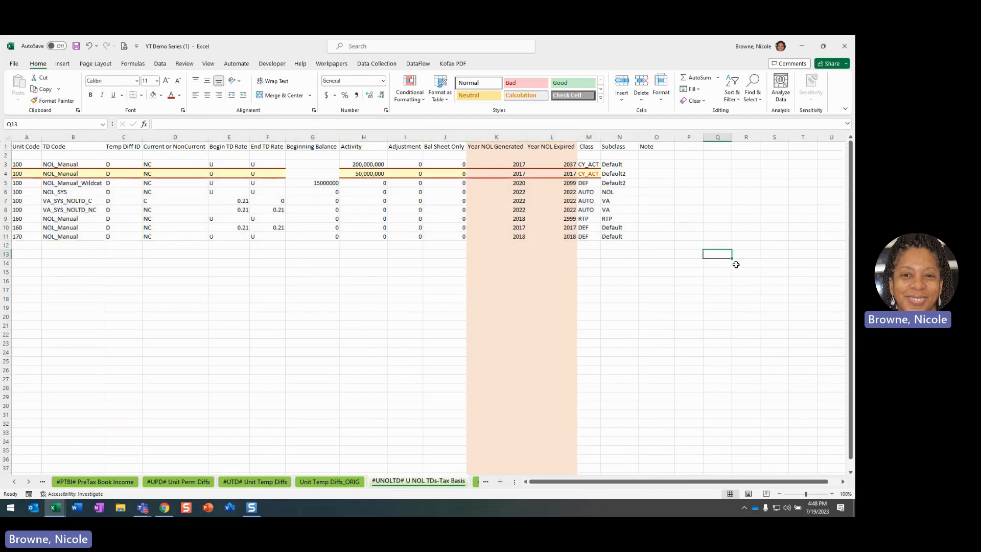